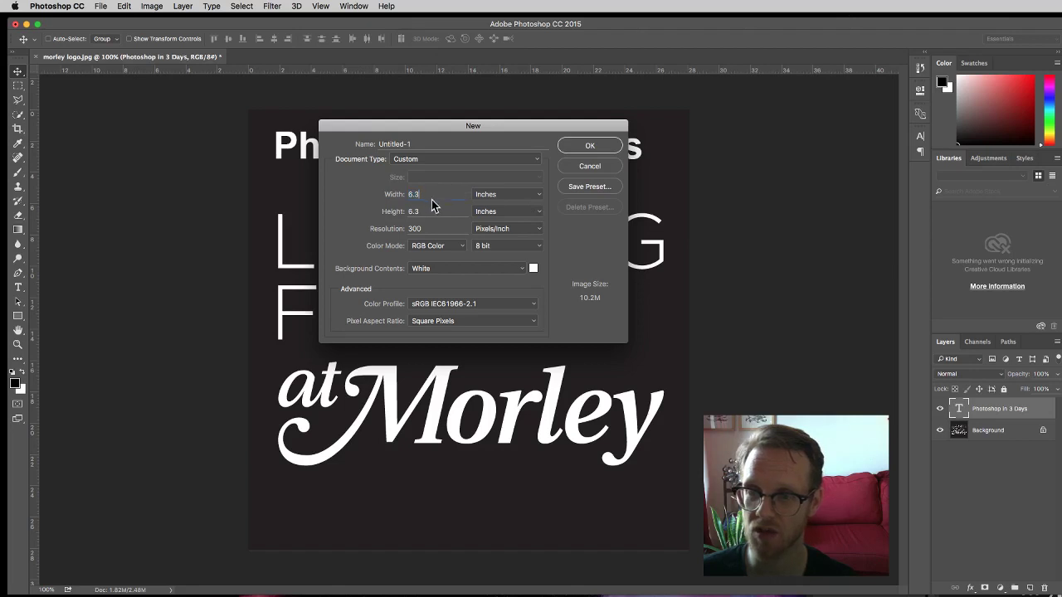
Set the new document's units to centimeters, with a 16 by 16 cm size and a resolution of 300 pixels/inch
click(510, 209)
click(500, 202)
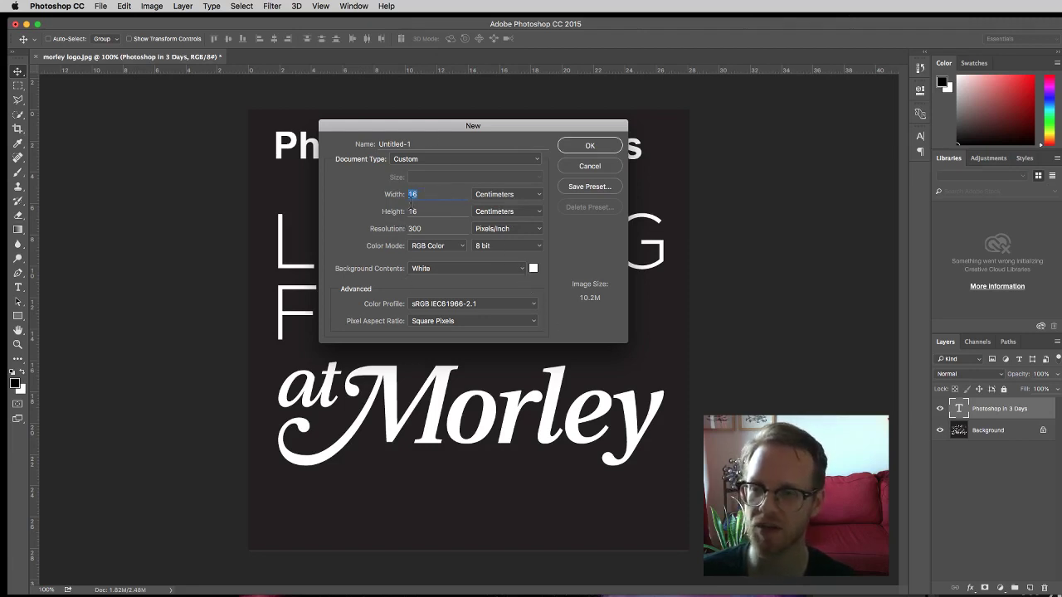
double_click(420, 211)
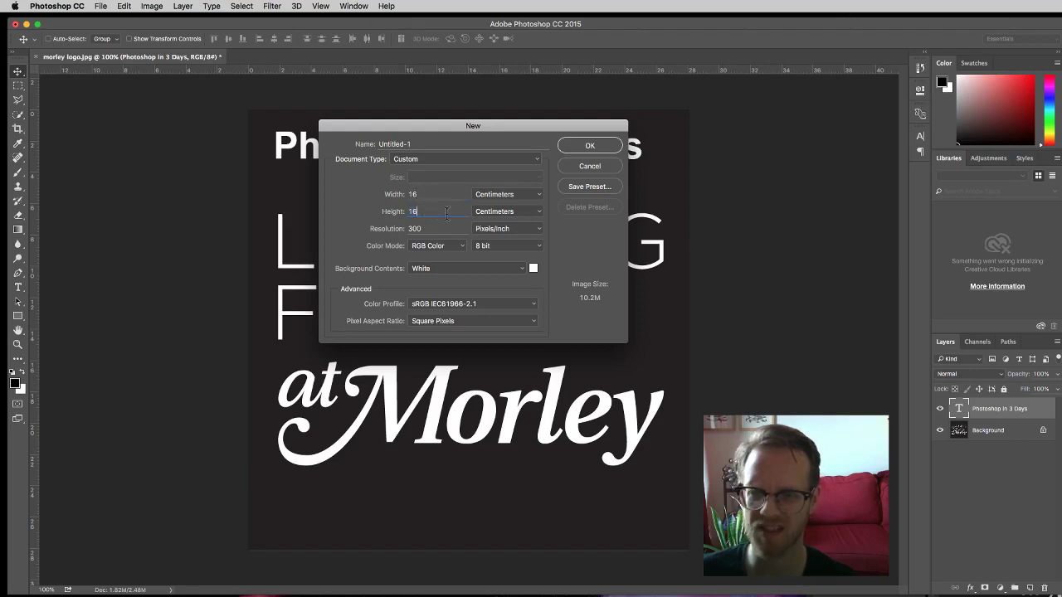
click(418, 212)
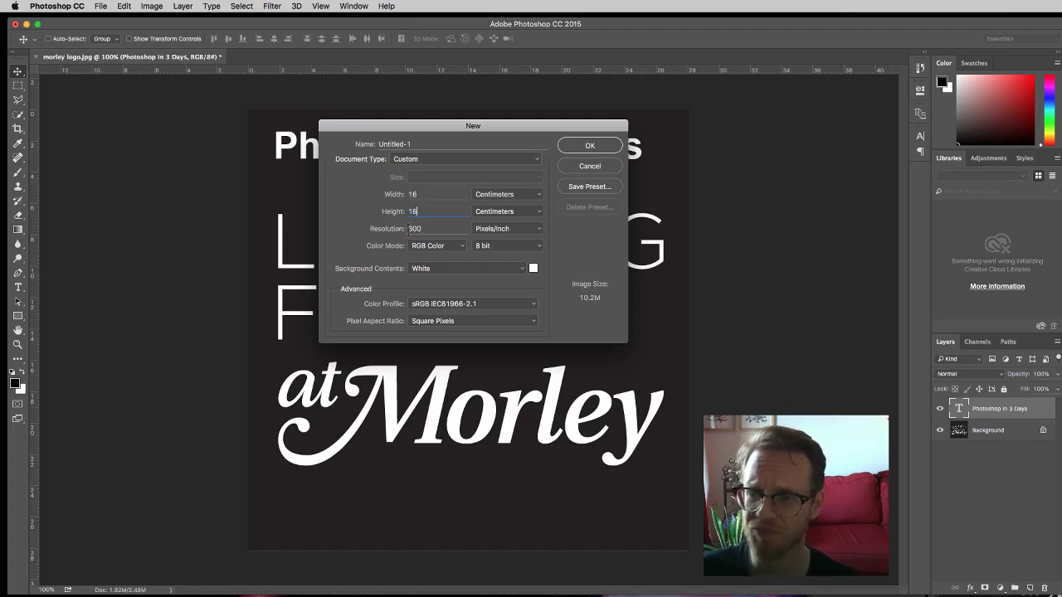
double_click(423, 229)
text(300)
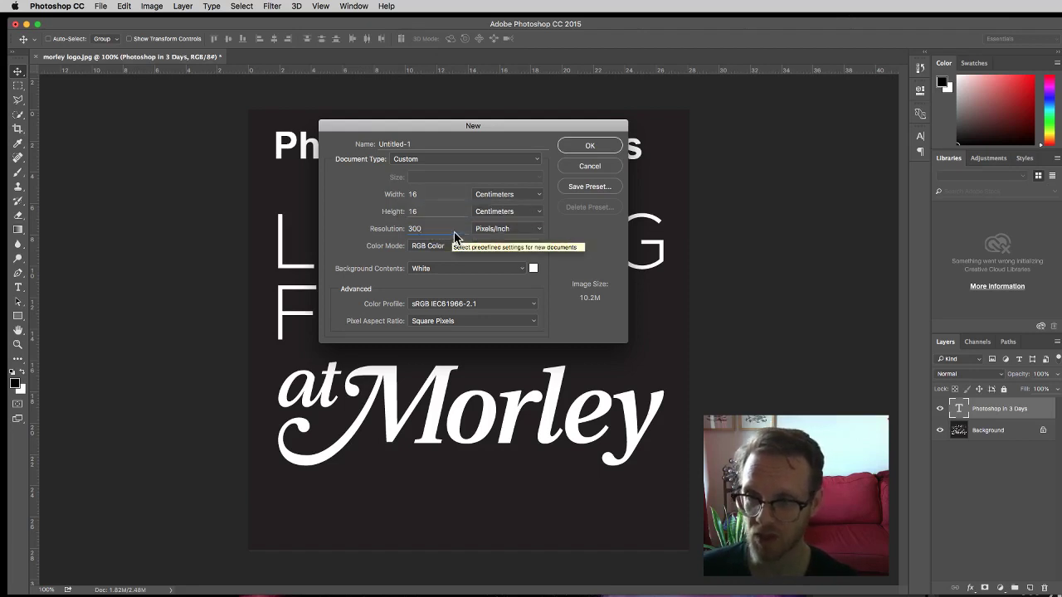
Switch the new document's width and height units to pixels and back to centimeters
click(536, 198)
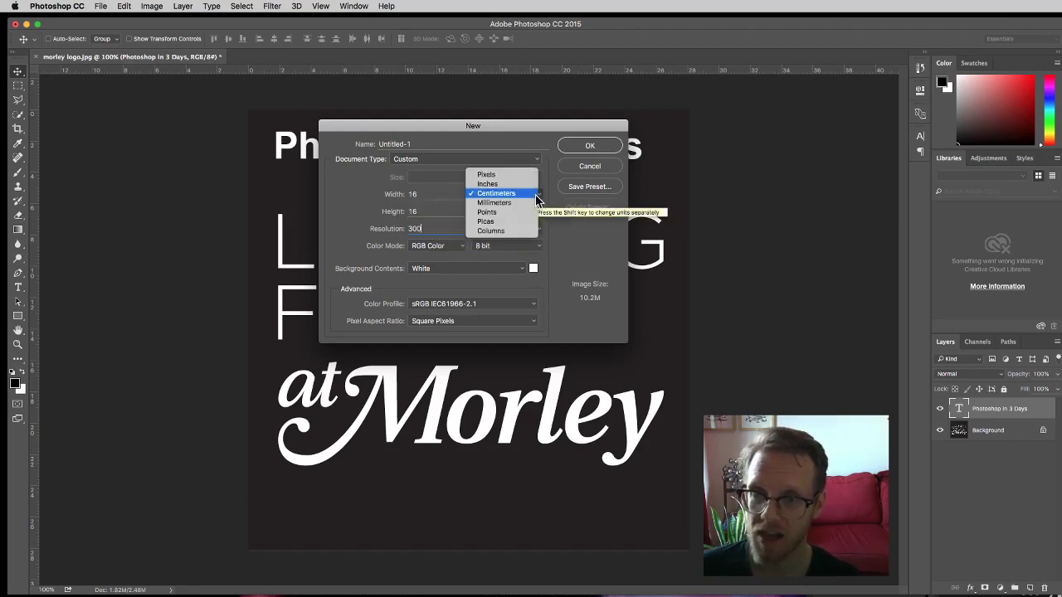
click(536, 195)
click(533, 197)
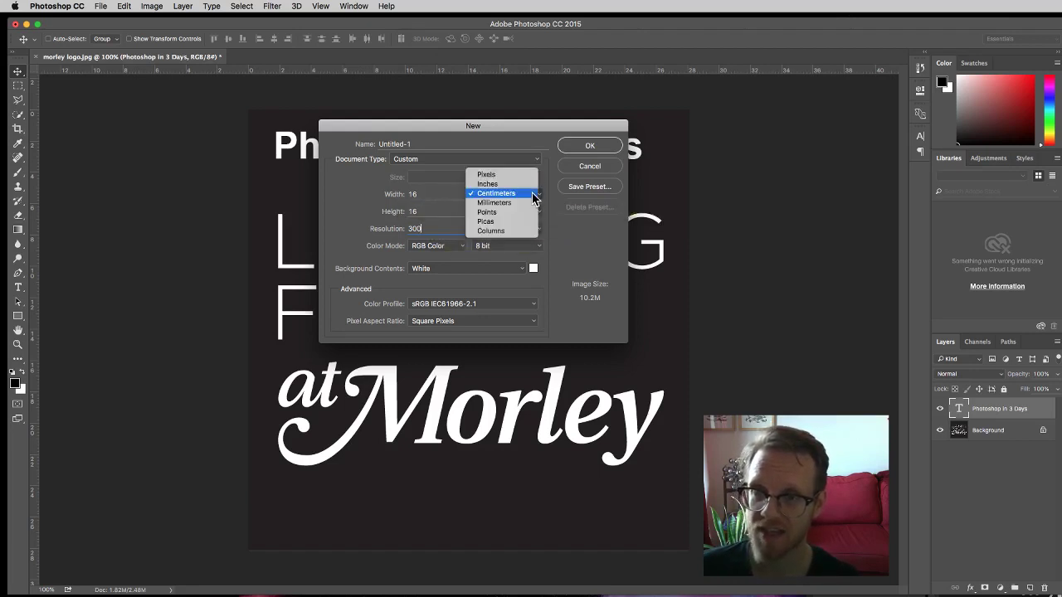
click(496, 176)
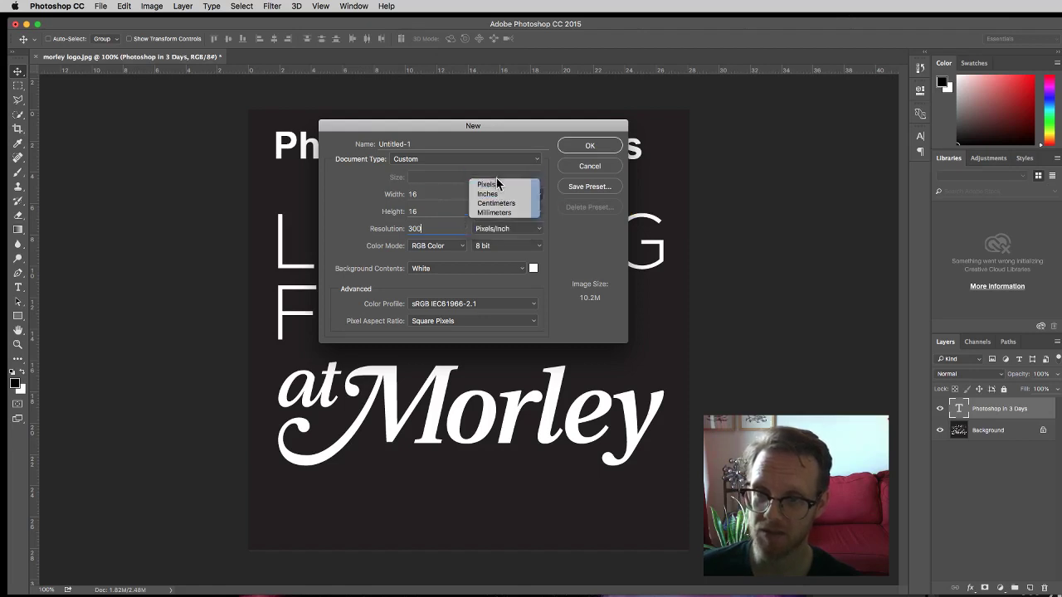
click(445, 194)
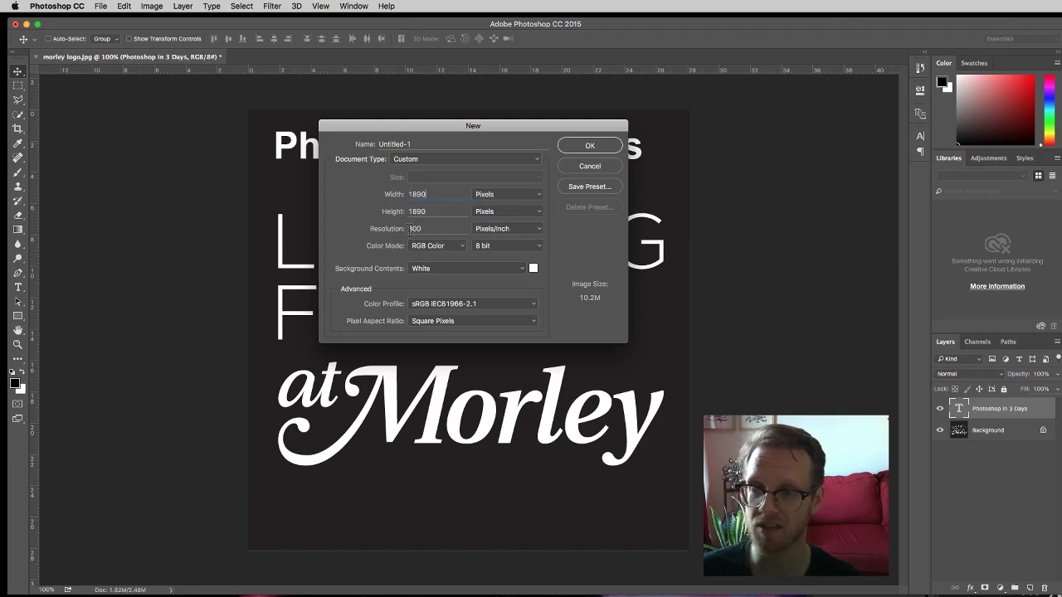
click(507, 195)
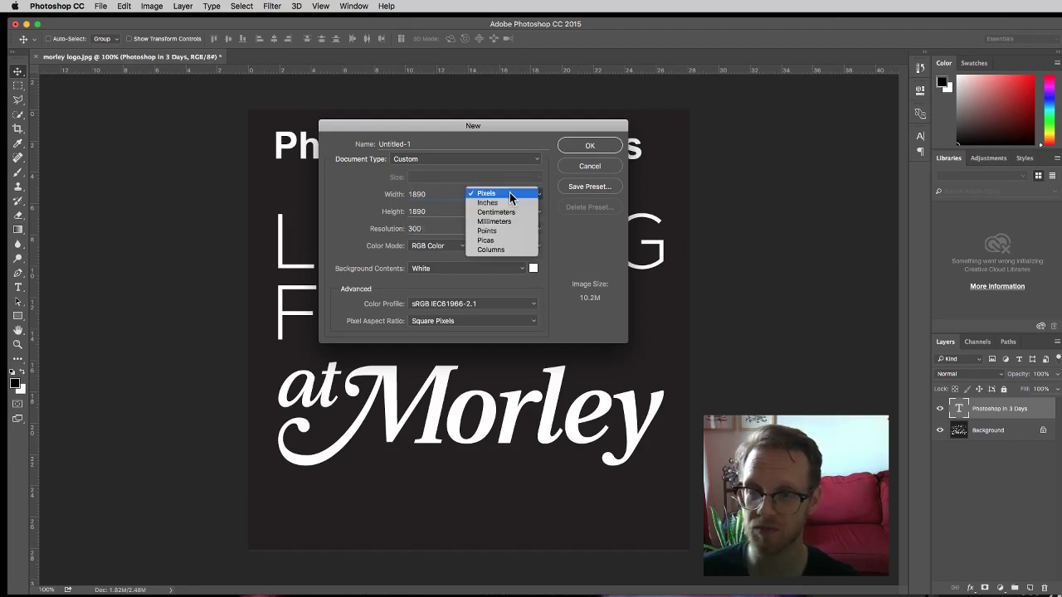
click(504, 213)
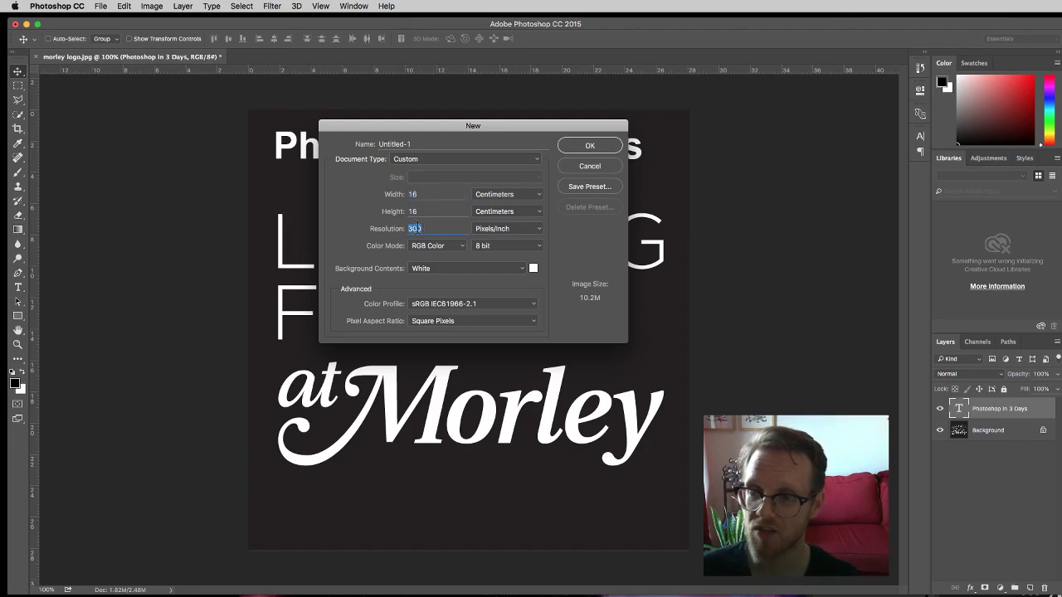
Create the 16 by 16 cm RGB document with a white background at 300 pixels/inch
click(422, 230)
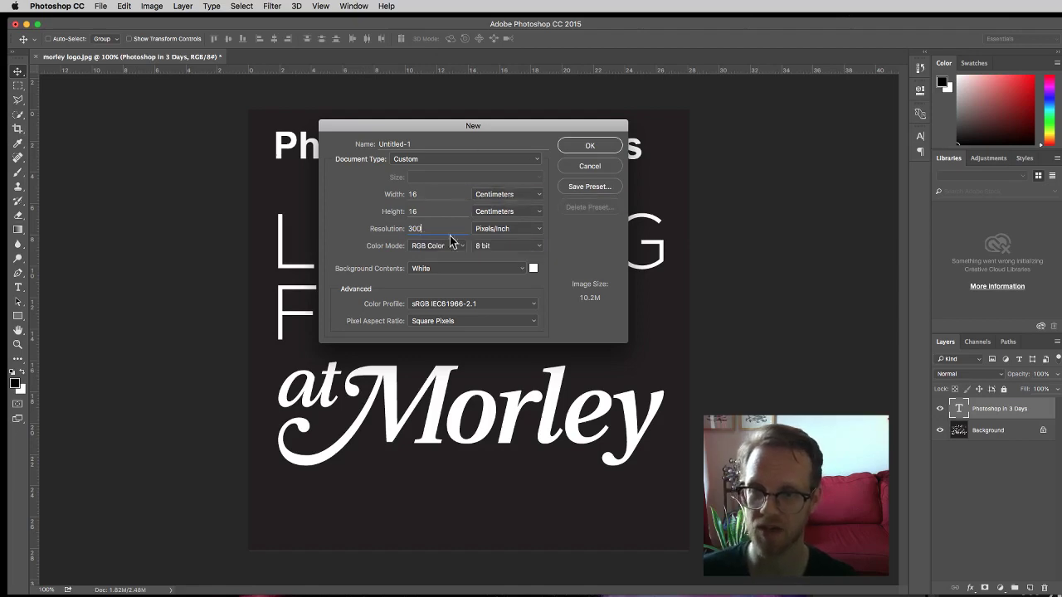
click(580, 149)
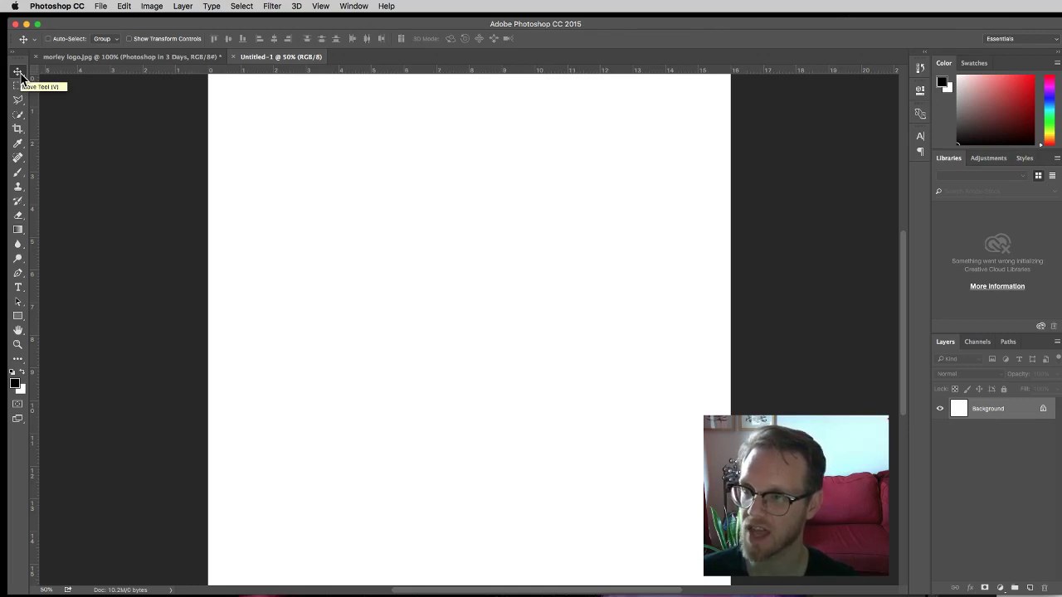
Handwrite "Hello there" in black with the Brush tool across the upper part of the canvas
click(19, 176)
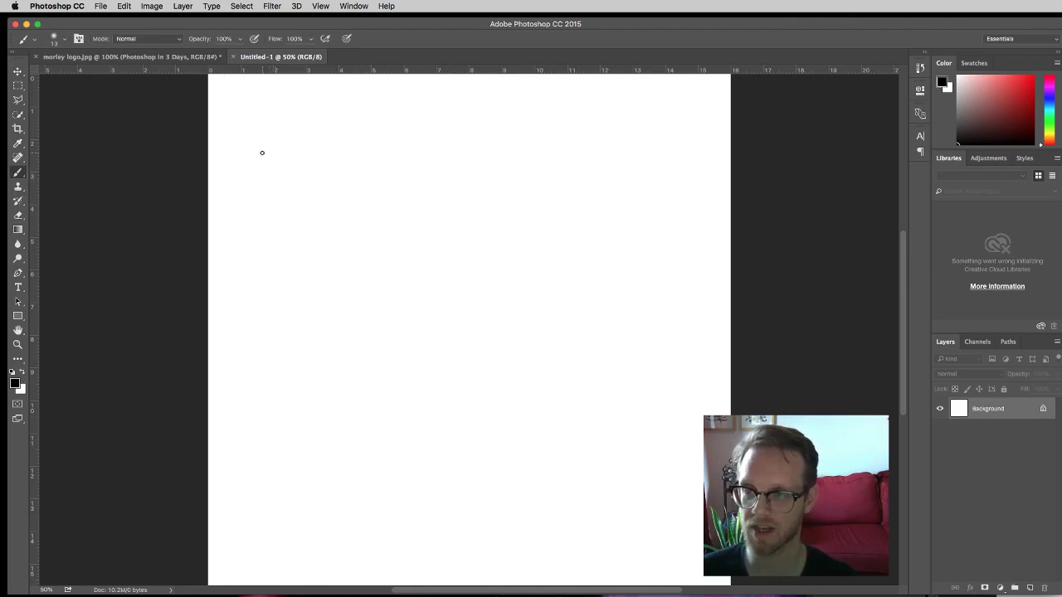
mouse_move(263, 152)
mouse_down()
mouse_move(269, 208)
mouse_move(292, 177)
mouse_move(299, 215)
mouse_move(325, 183)
mouse_move(344, 207)
mouse_up()
mouse_move(354, 148)
mouse_down()
mouse_move(353, 198)
mouse_move(375, 184)
mouse_move(410, 180)
mouse_up()
mouse_move(470, 148)
mouse_down()
mouse_move(504, 200)
mouse_move(486, 180)
mouse_move(526, 199)
mouse_move(546, 190)
mouse_move(541, 202)
mouse_move(555, 205)
mouse_move(580, 189)
mouse_move(586, 200)
mouse_move(608, 196)
mouse_move(591, 192)
mouse_move(596, 225)
mouse_move(626, 231)
mouse_up()
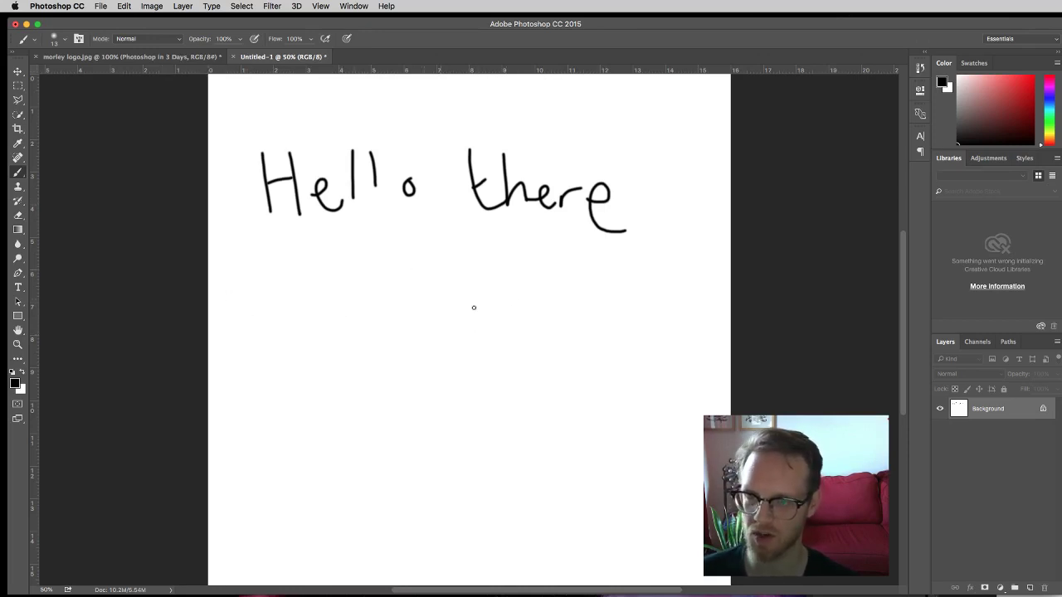
Paint a black smiley below the text, with a round face outline, two oval eyes and an open smiling mouth
mouse_move(478, 275)
mouse_down()
mouse_move(440, 272)
mouse_move(380, 316)
mouse_move(380, 368)
mouse_move(413, 420)
mouse_move(473, 469)
mouse_move(542, 459)
mouse_move(576, 413)
mouse_move(574, 353)
mouse_move(553, 305)
mouse_move(506, 277)
mouse_move(482, 278)
mouse_move(471, 279)
mouse_move(449, 331)
mouse_move(433, 307)
mouse_up()
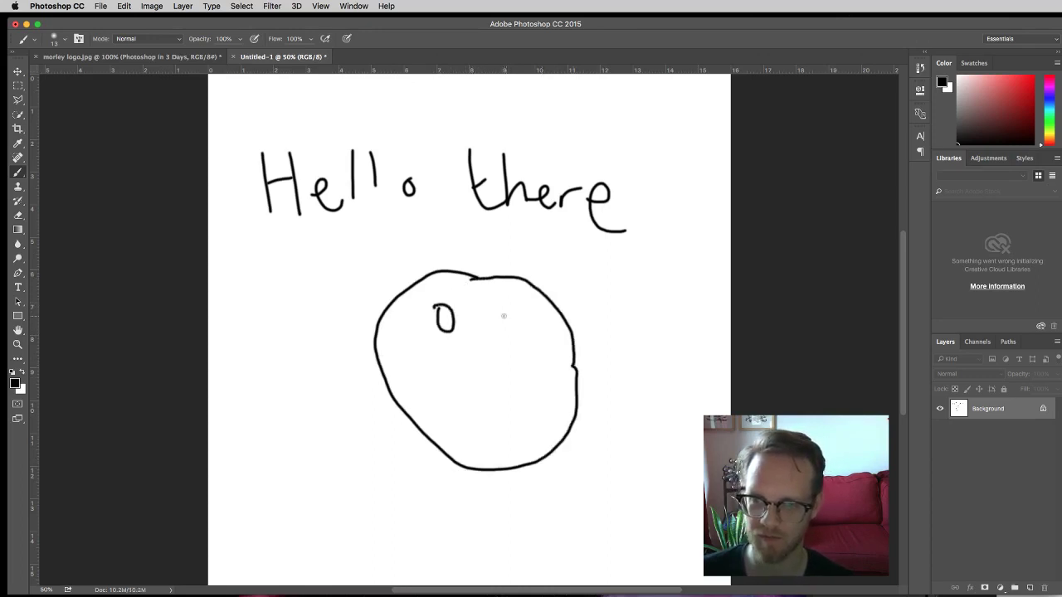
mouse_move(498, 307)
mouse_down()
mouse_move(509, 332)
mouse_move(500, 309)
mouse_up()
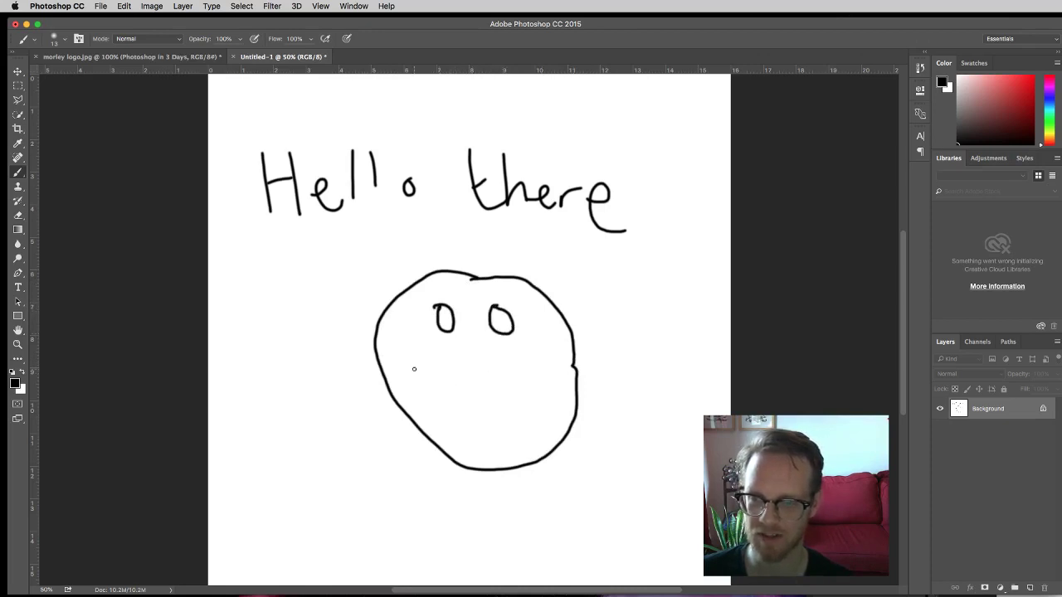
mouse_move(414, 369)
mouse_down()
mouse_move(439, 395)
mouse_move(513, 406)
mouse_move(531, 388)
mouse_move(515, 434)
mouse_move(474, 431)
mouse_move(440, 400)
mouse_up()
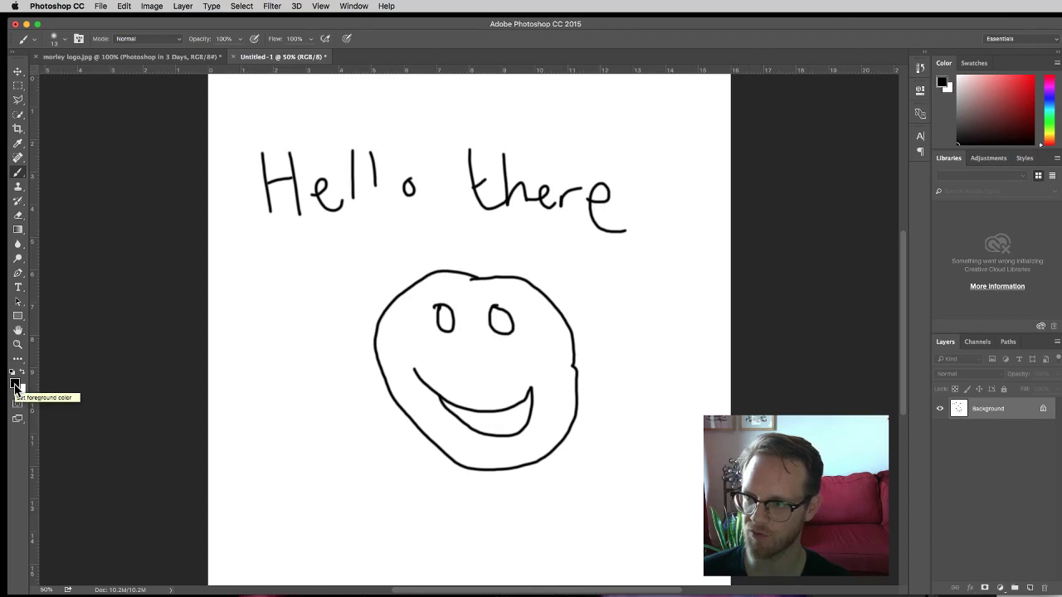
Set the foreground color to a bright green with a hue of 127° and 98% saturation
click(15, 385)
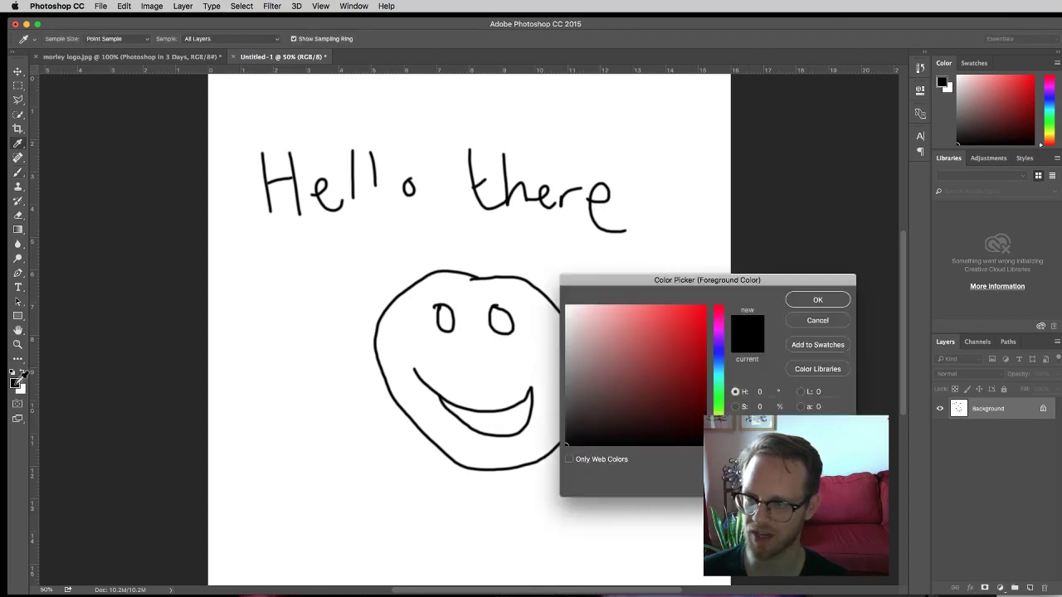
mouse_move(693, 366)
mouse_down()
mouse_move(677, 334)
mouse_move(659, 373)
mouse_move(689, 320)
mouse_move(622, 385)
mouse_move(662, 350)
mouse_up()
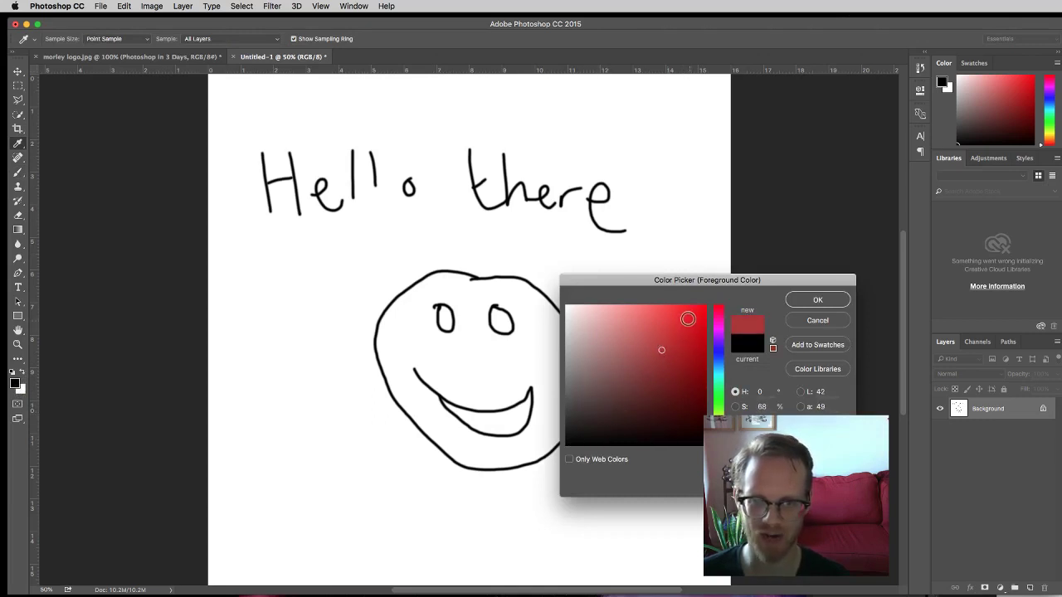
drag(696, 312, 703, 304)
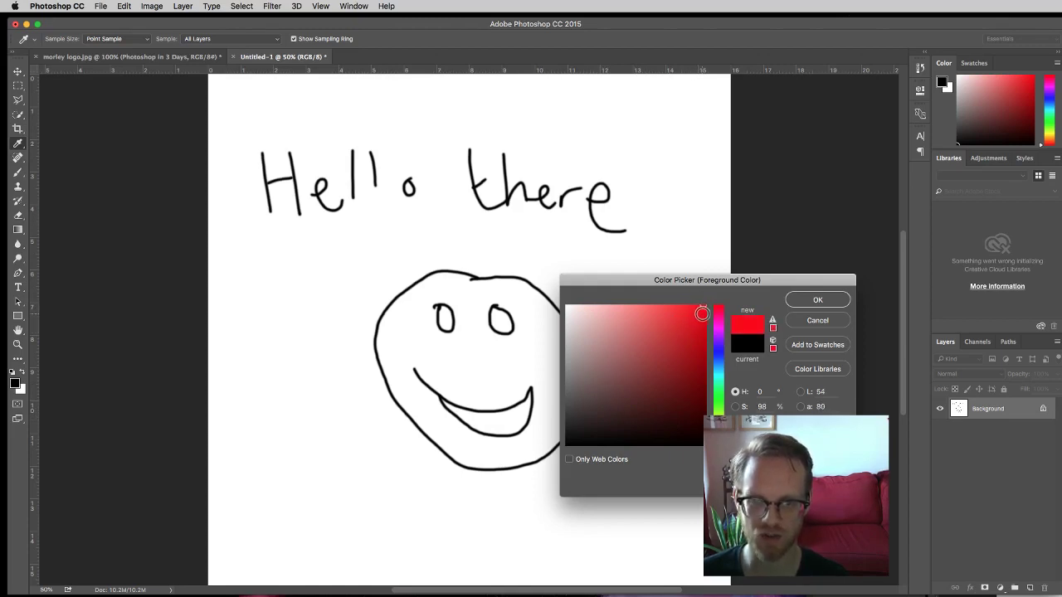
click(720, 336)
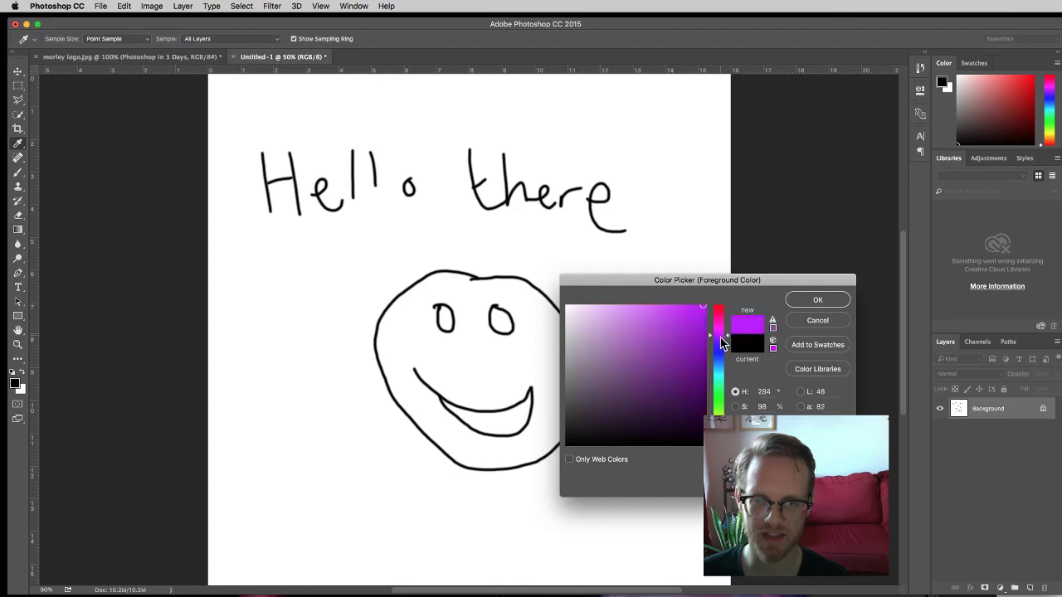
drag(722, 344, 704, 306)
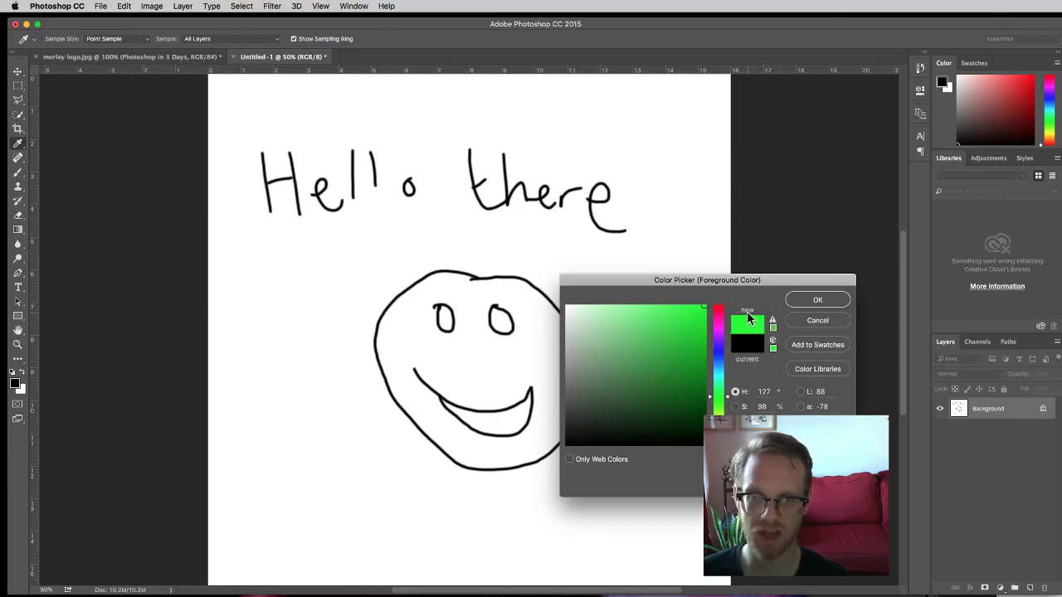
click(804, 301)
Paint a small green flower with four petals and a curved stem beside the end of the handwritten text
key(b)
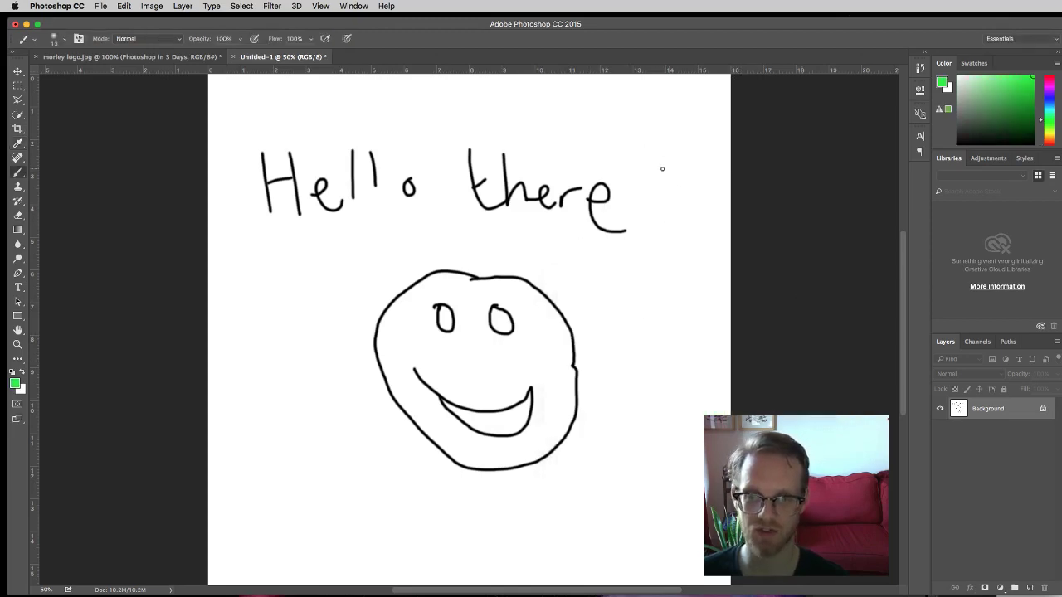
drag(669, 138, 674, 150)
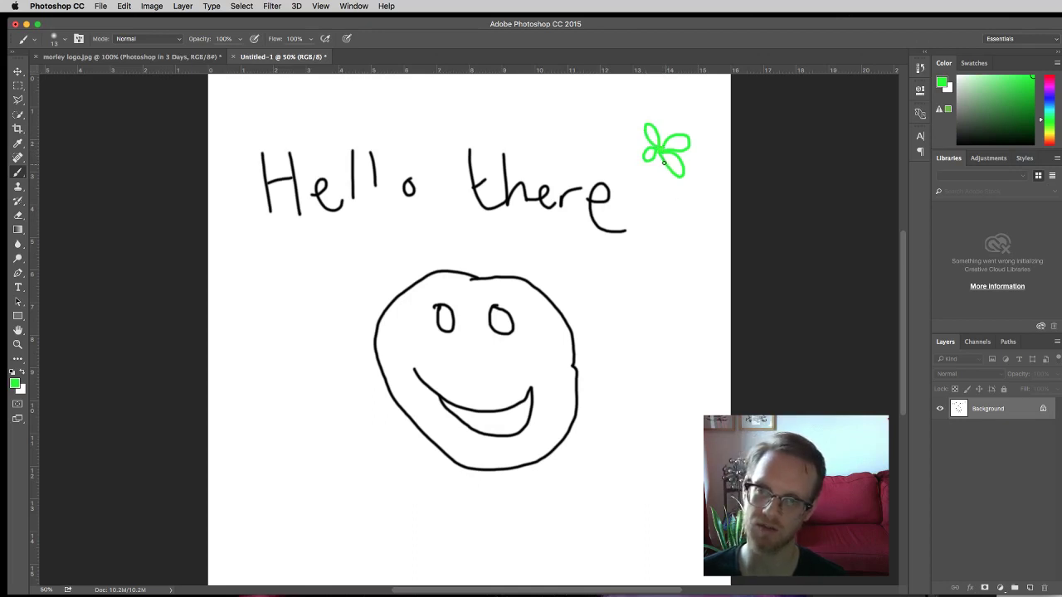
drag(658, 151, 663, 185)
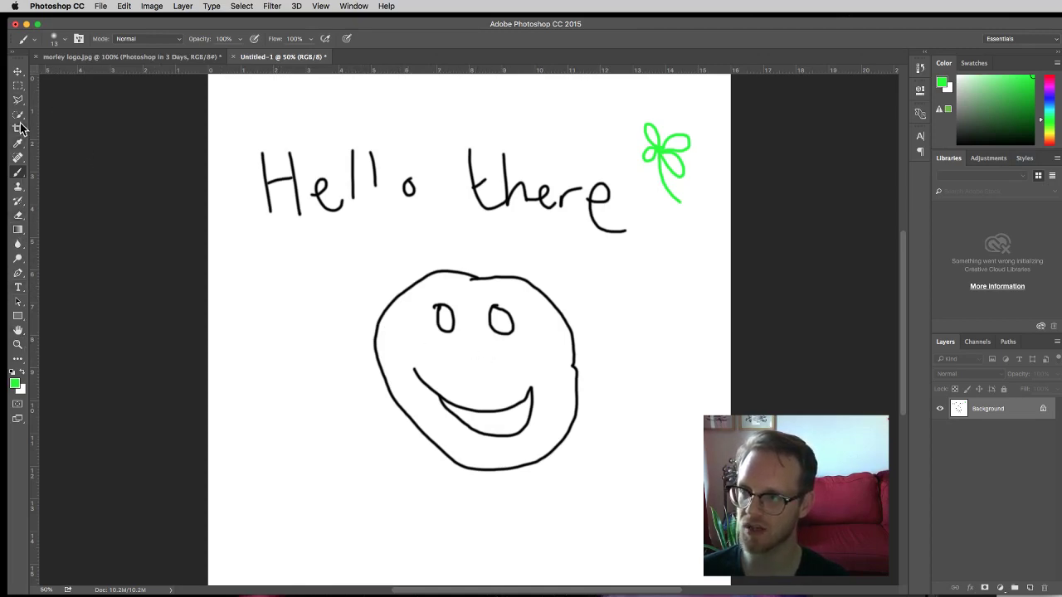
Switch to the Paint Bucket tool
click(18, 232)
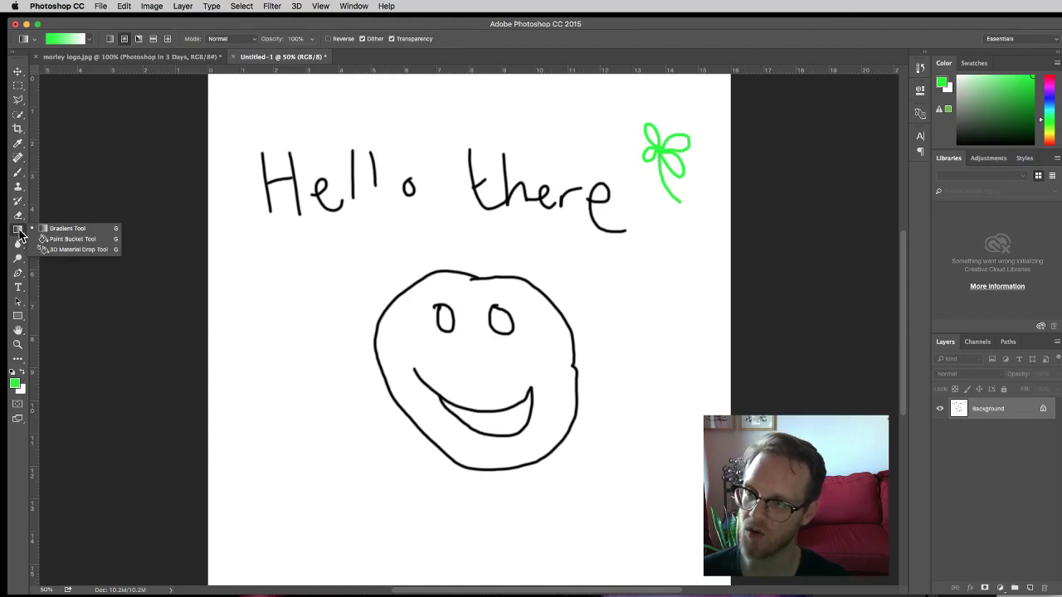
click(20, 234)
click(19, 235)
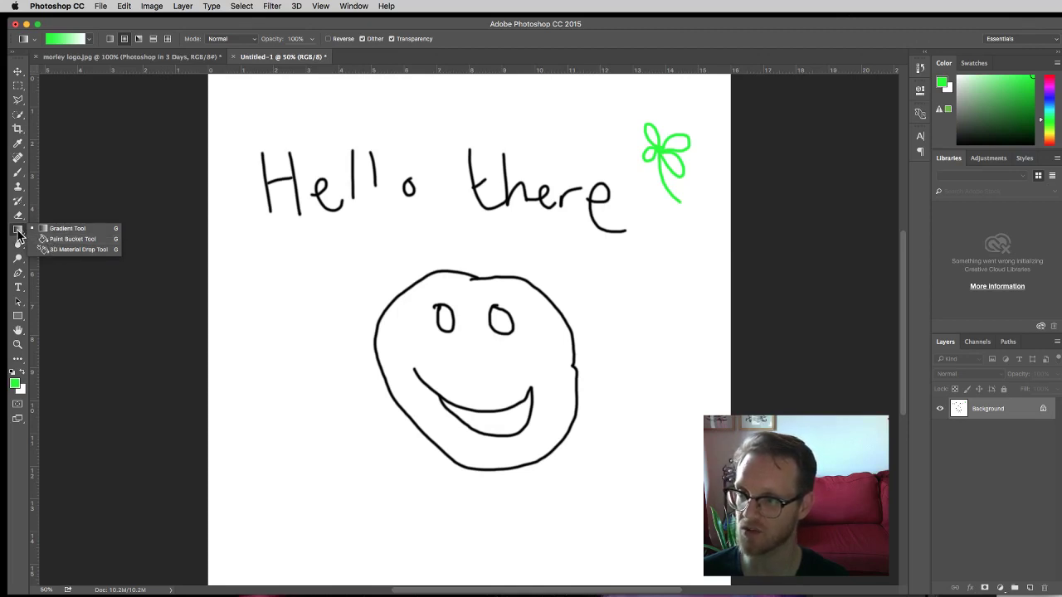
click(66, 239)
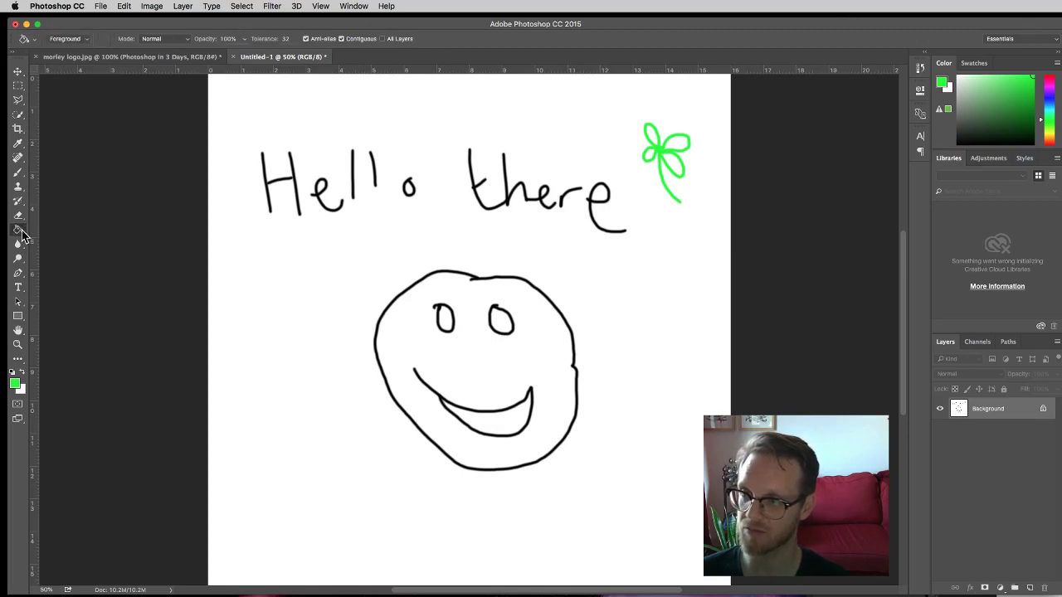
Fill the smiley's face with bright yellow, hue 65° and 100% saturation, leaving the eyes and mouth white
click(17, 385)
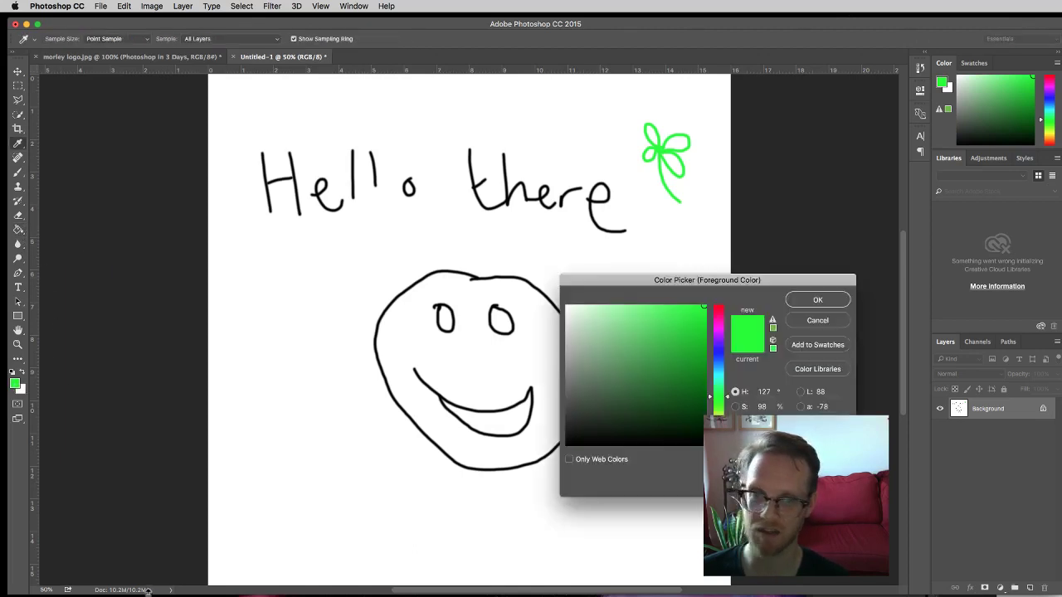
click(719, 420)
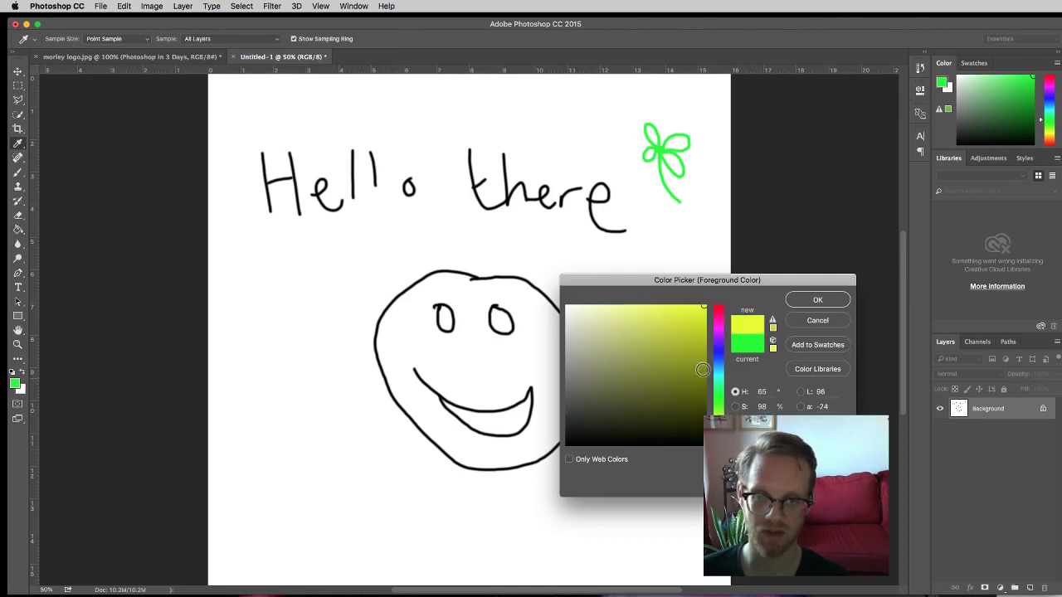
click(706, 306)
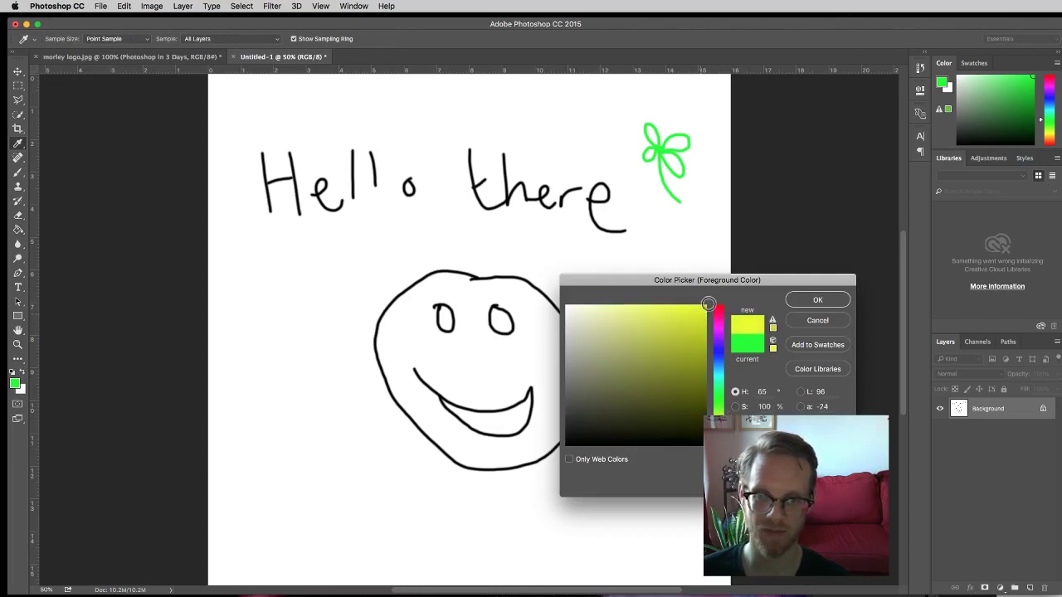
click(815, 300)
key(g)
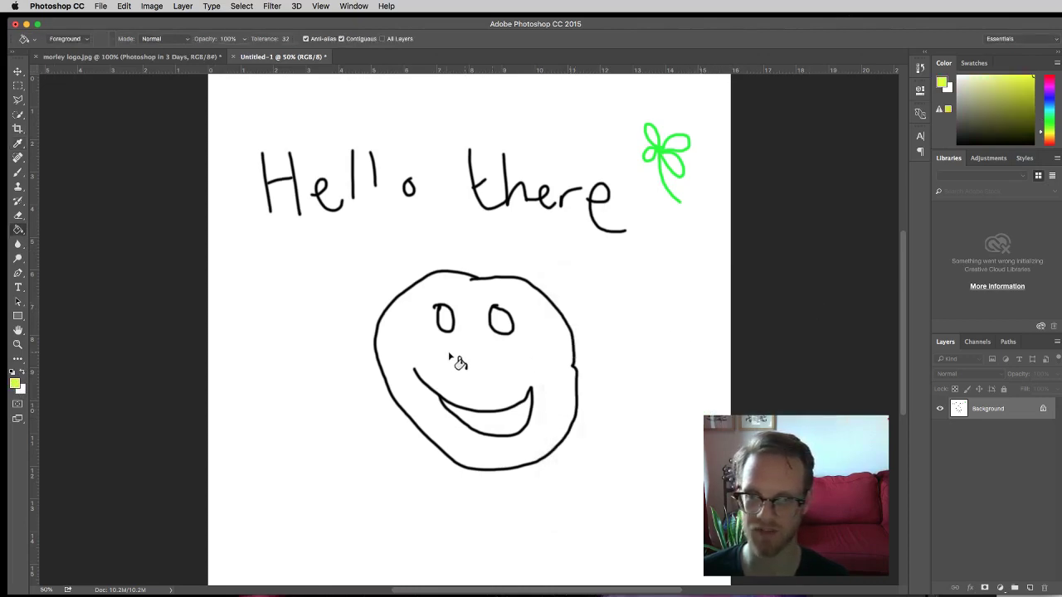
click(448, 355)
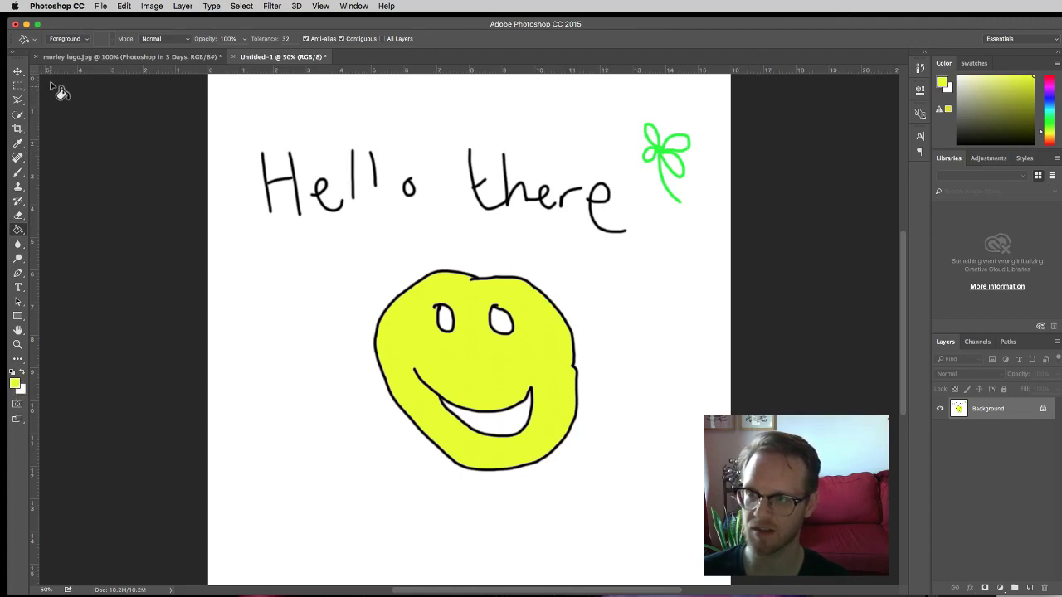
click(81, 39)
click(67, 38)
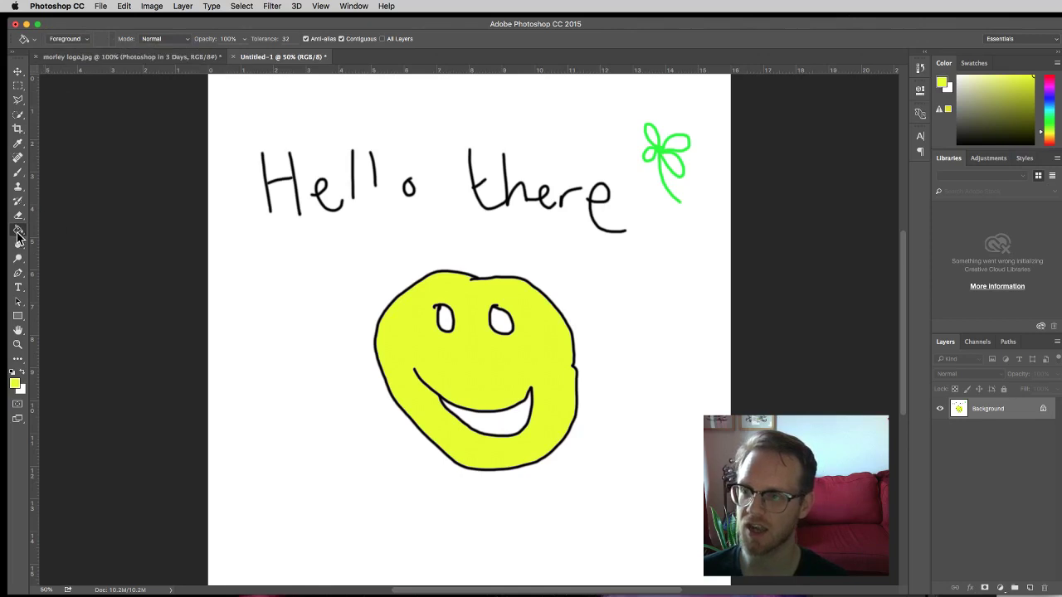
Switch to the Brush tool and increase the brush size to 76 px
click(18, 172)
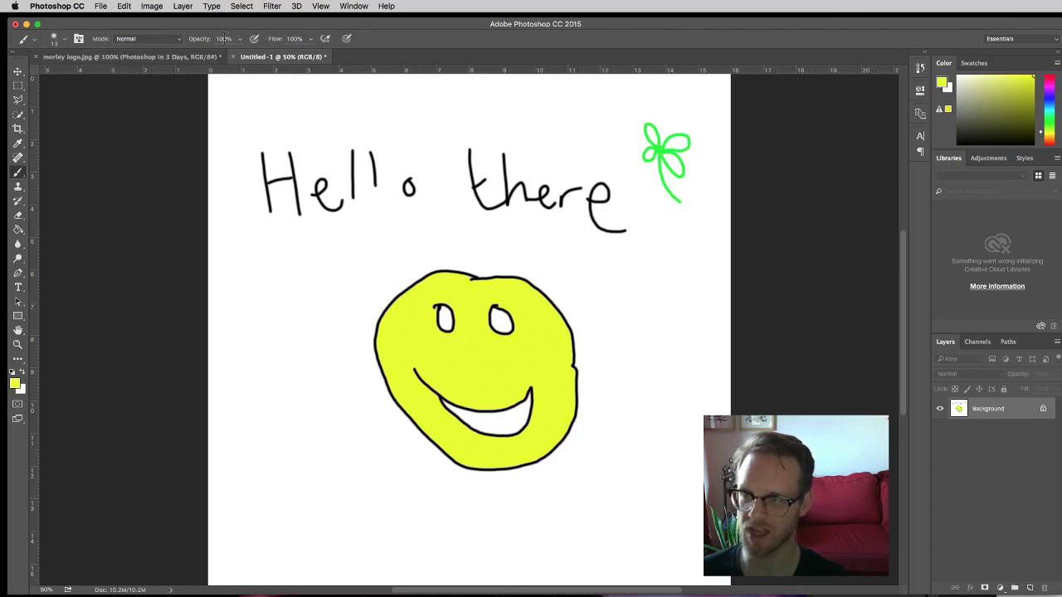
click(65, 40)
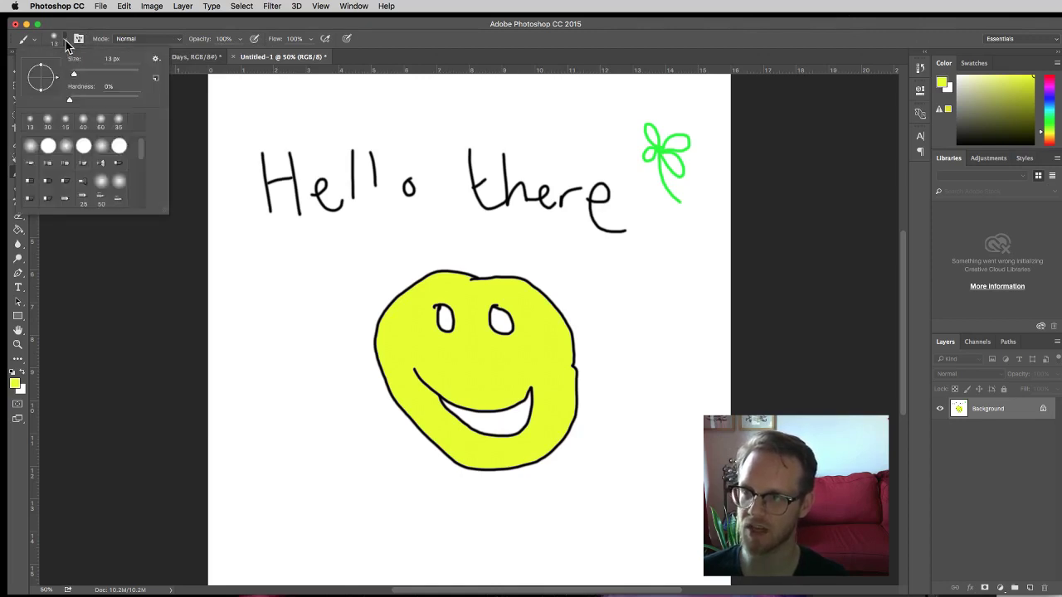
drag(74, 74, 96, 78)
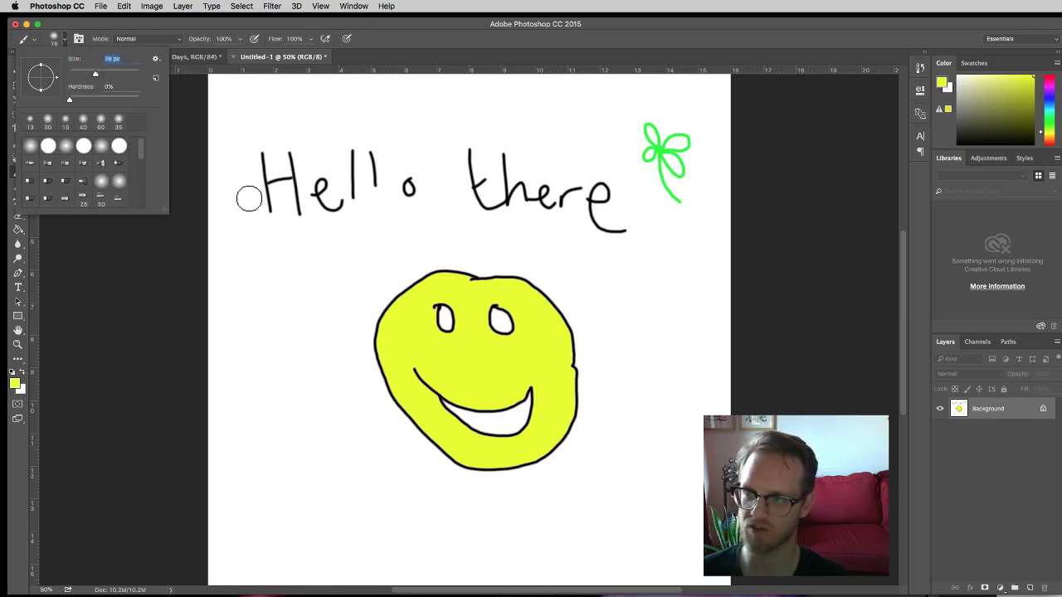
Test the soft brush with a yellow scribble on the white area left of the smiley, and undo it
click(278, 302)
mouse_move(277, 301)
mouse_down()
mouse_move(314, 282)
mouse_move(301, 278)
mouse_move(297, 323)
mouse_move(316, 379)
mouse_move(268, 335)
mouse_move(258, 390)
mouse_move(292, 427)
mouse_move(309, 392)
mouse_move(291, 351)
mouse_move(290, 361)
mouse_move(271, 354)
mouse_move(342, 323)
mouse_up()
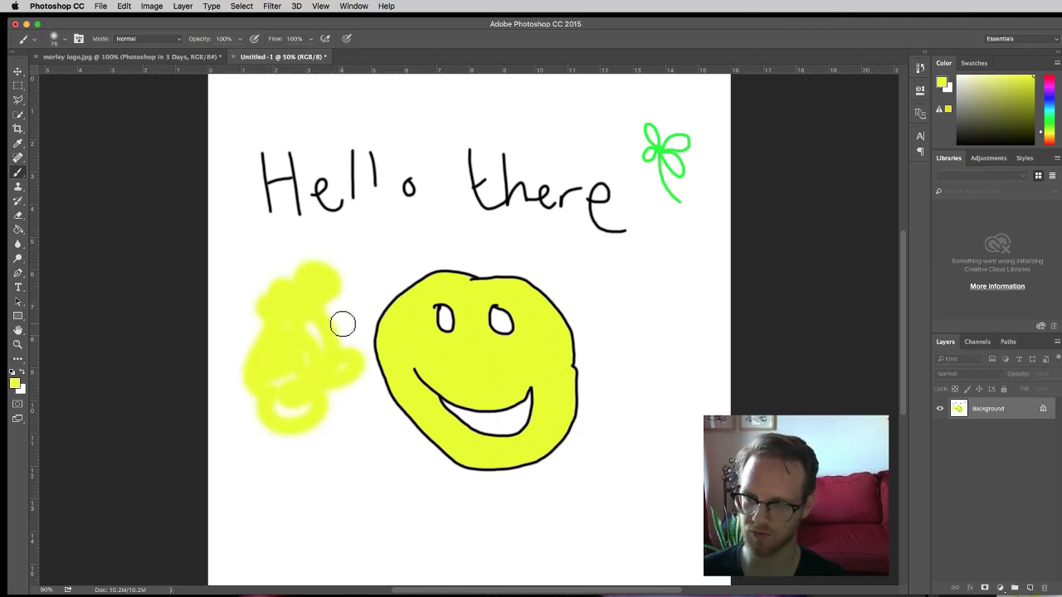
click(126, 7)
click(133, 21)
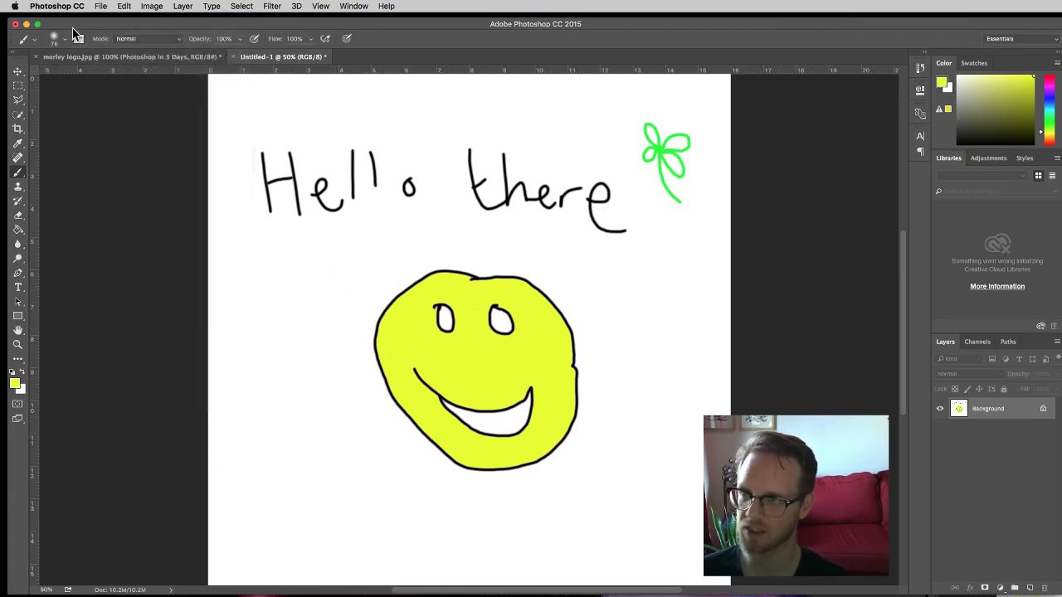
Set the brush hardness to 85%, test it with a yellow scribble left of the smiley, and undo the scribble
click(65, 40)
drag(80, 98, 85, 101)
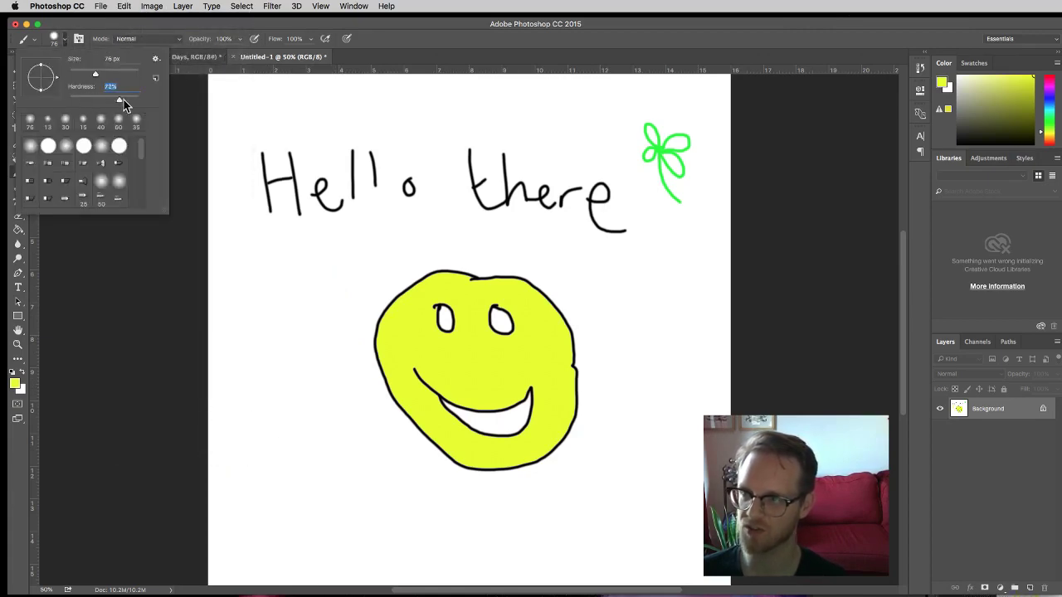
mouse_move(271, 306)
mouse_down()
mouse_move(306, 413)
mouse_move(280, 411)
mouse_move(255, 445)
mouse_move(317, 480)
mouse_move(323, 314)
mouse_move(312, 301)
mouse_move(264, 357)
mouse_up()
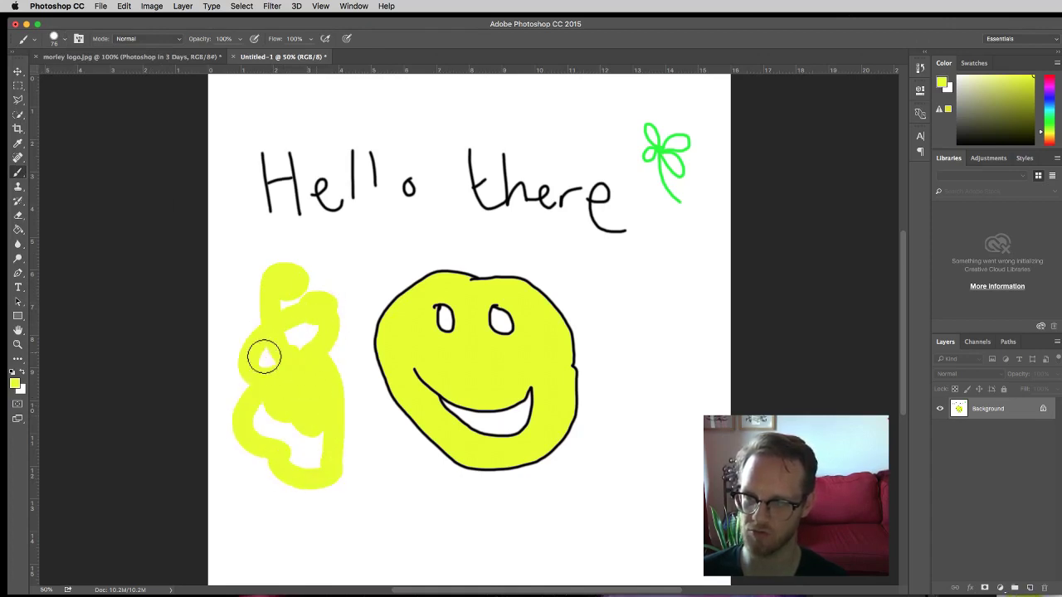
key(super+z)
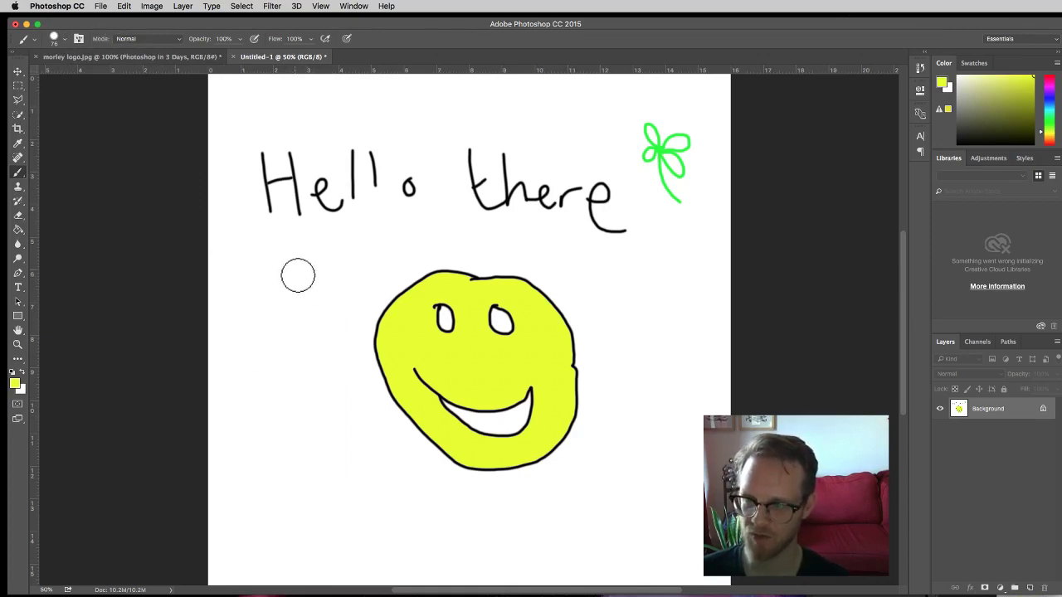
click(123, 8)
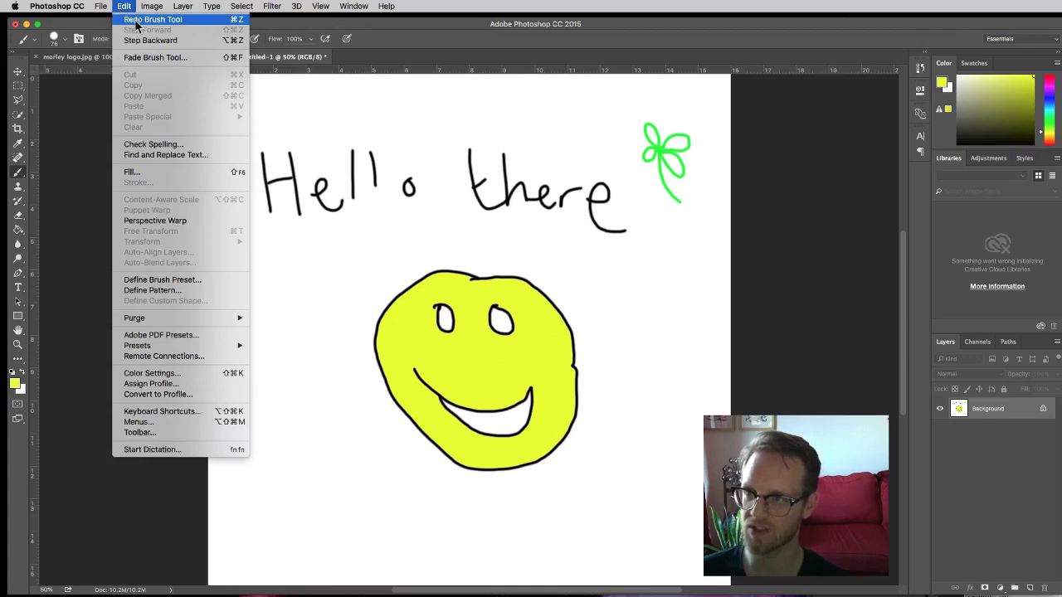
click(365, 41)
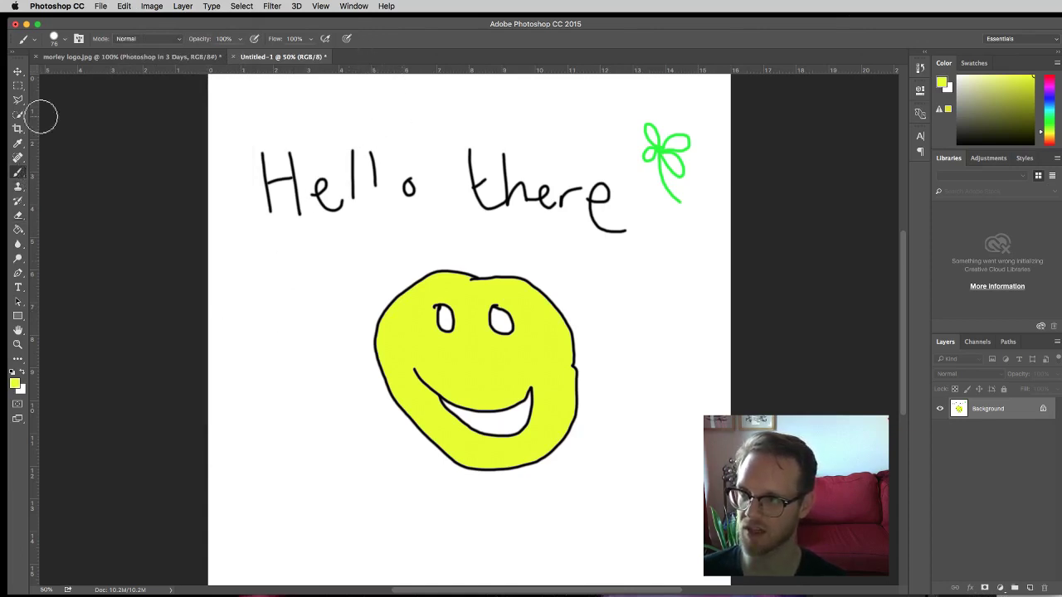
Reduce the brush size to 14 px, keeping the hardness at 85%
click(62, 43)
drag(95, 78, 74, 75)
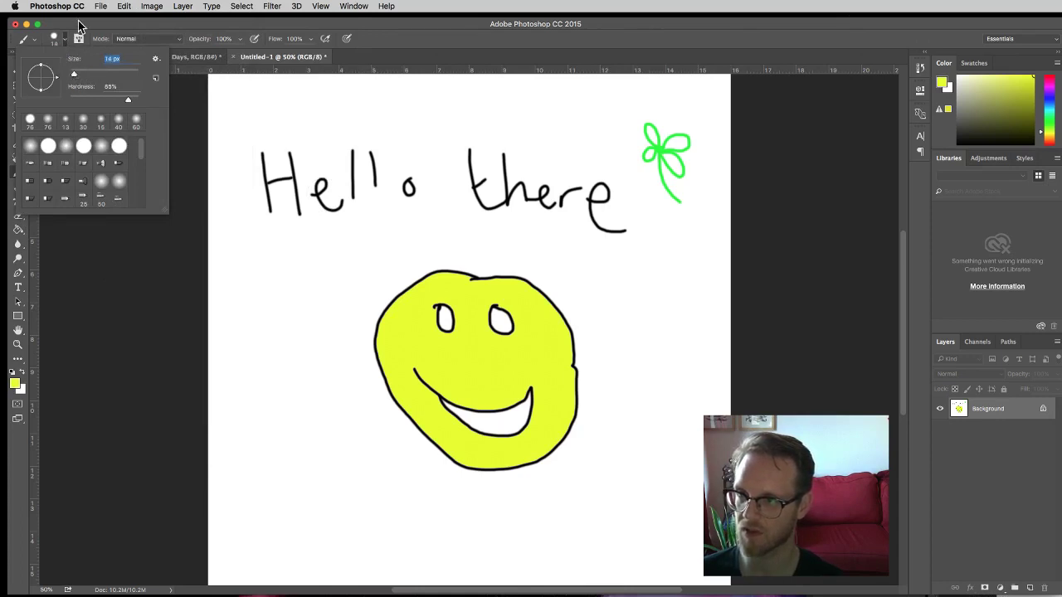
key(Return)
Change the foreground color to black
click(20, 382)
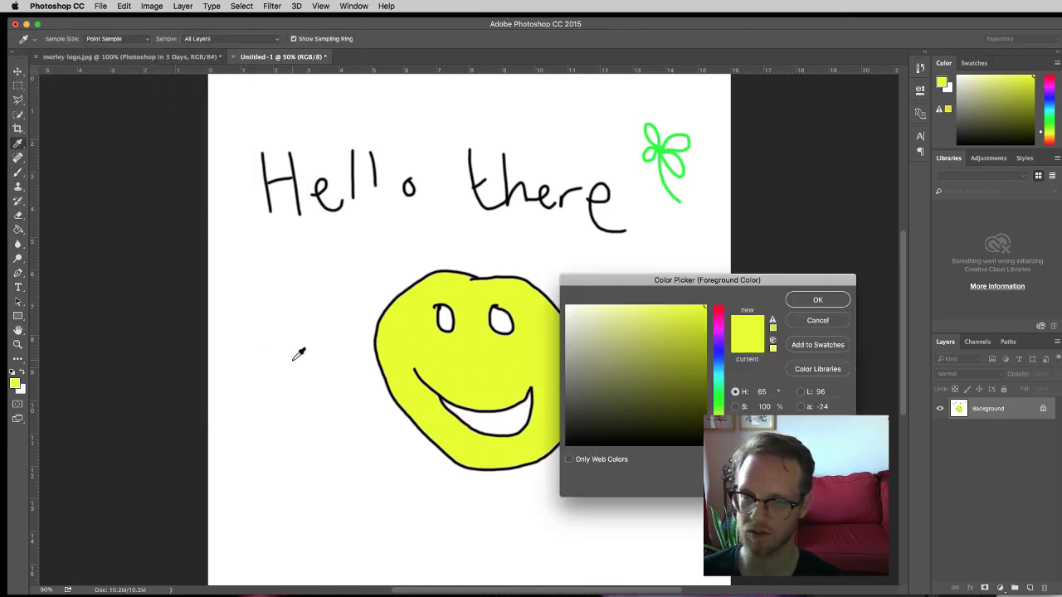
drag(573, 397, 617, 456)
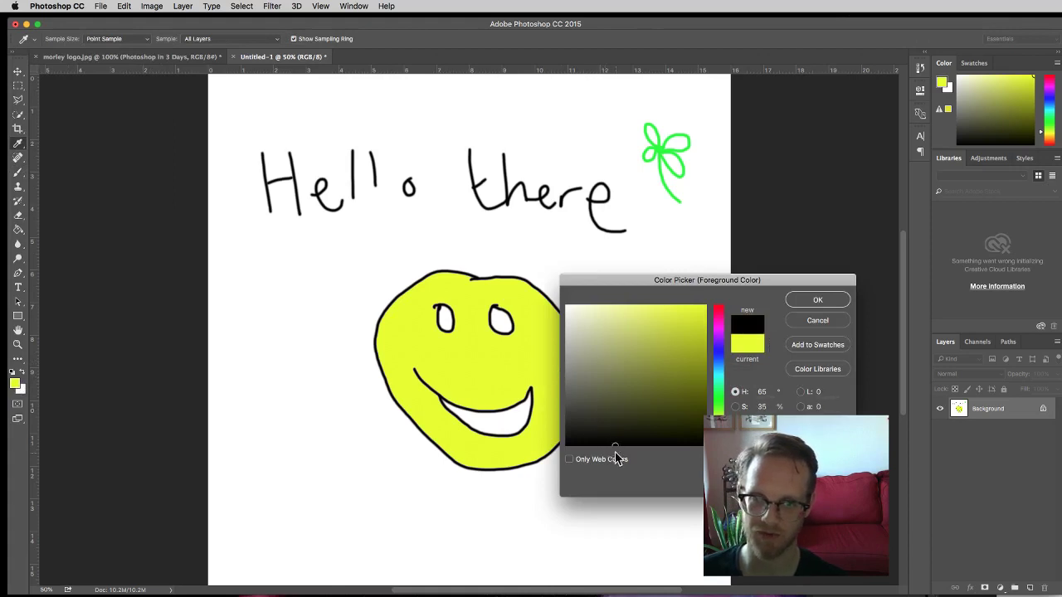
click(810, 300)
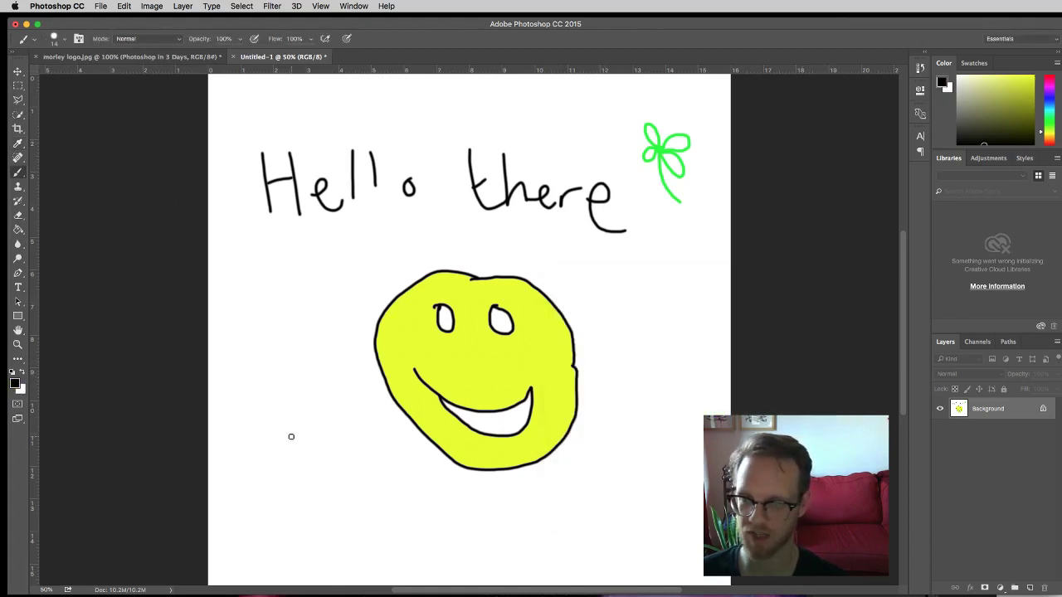
Paint the Command key symbol followed by a letter z in black, below and left of the smiley
mouse_move(291, 437)
mouse_down()
mouse_move(295, 487)
mouse_move(289, 468)
mouse_up()
drag(322, 476, 304, 462)
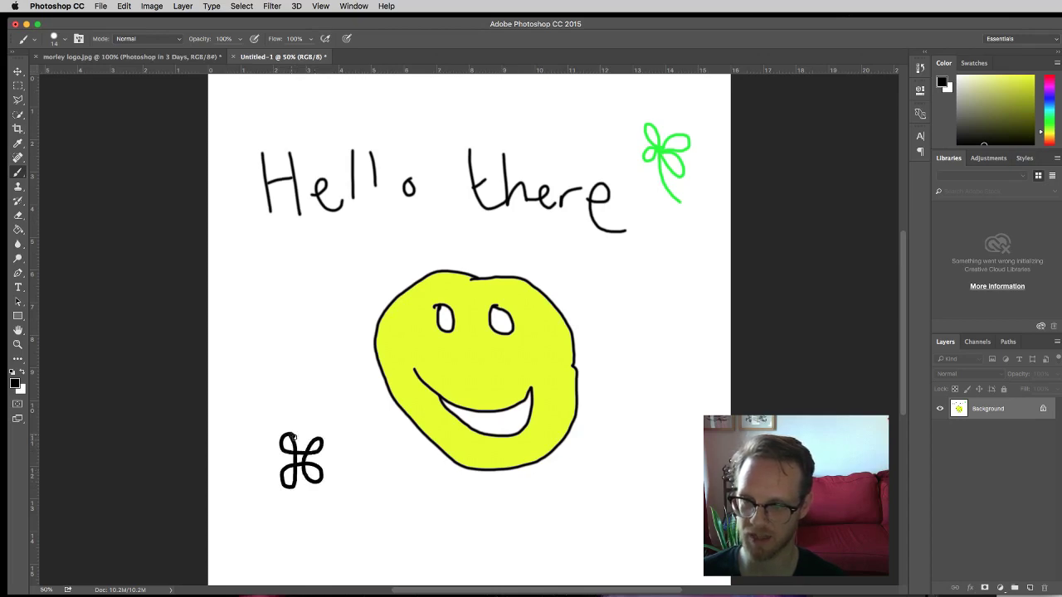
right_click(326, 439)
click(360, 431)
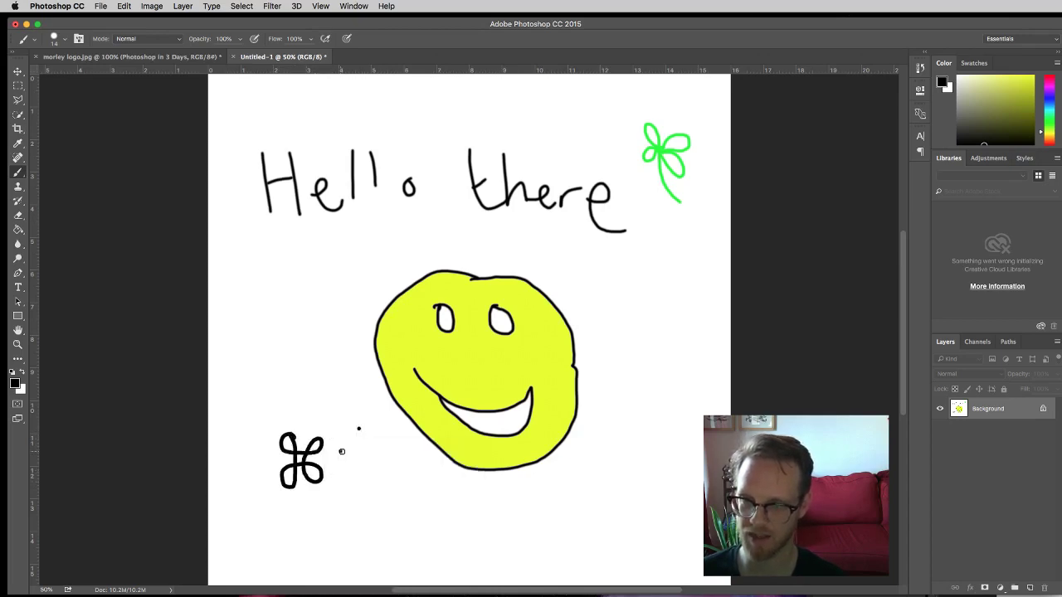
mouse_move(341, 451)
mouse_down()
mouse_move(365, 458)
mouse_move(342, 477)
mouse_move(370, 476)
mouse_up()
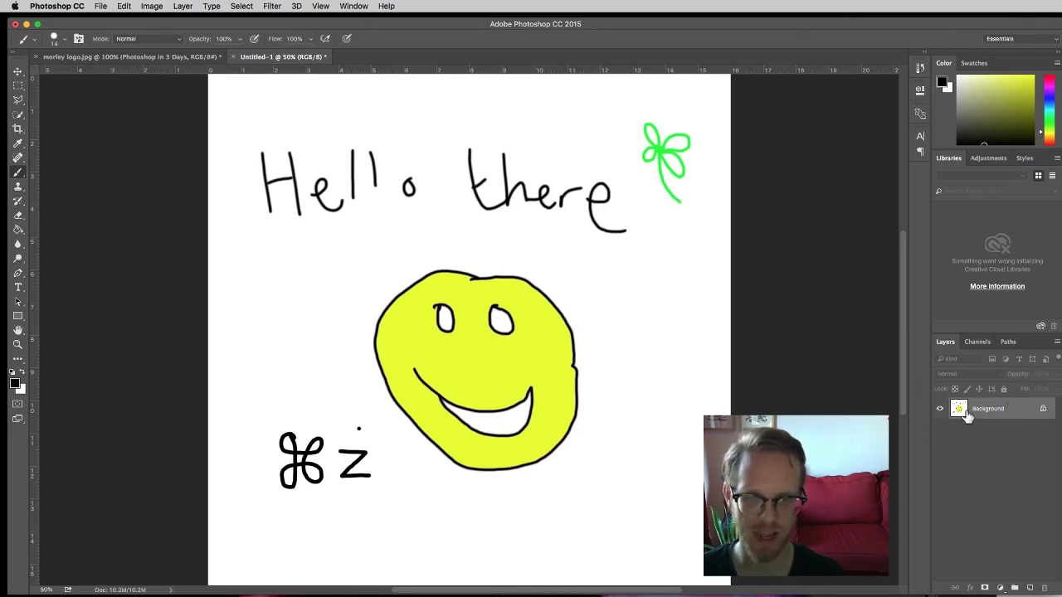
Add a new layer above the Background and set the foreground color to bright yellow
click(1030, 588)
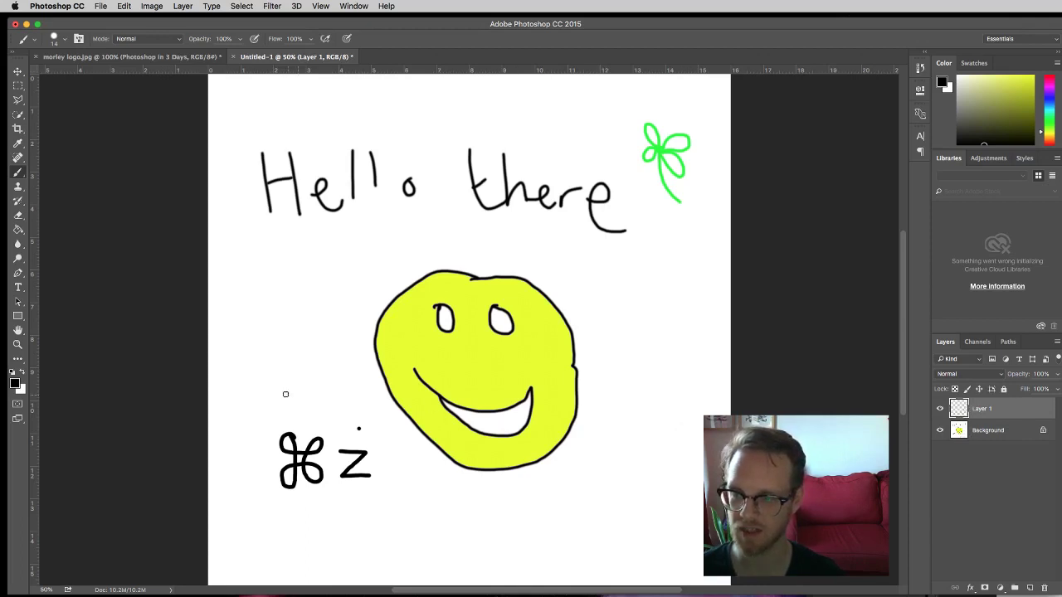
click(14, 383)
drag(698, 345, 720, 297)
click(817, 301)
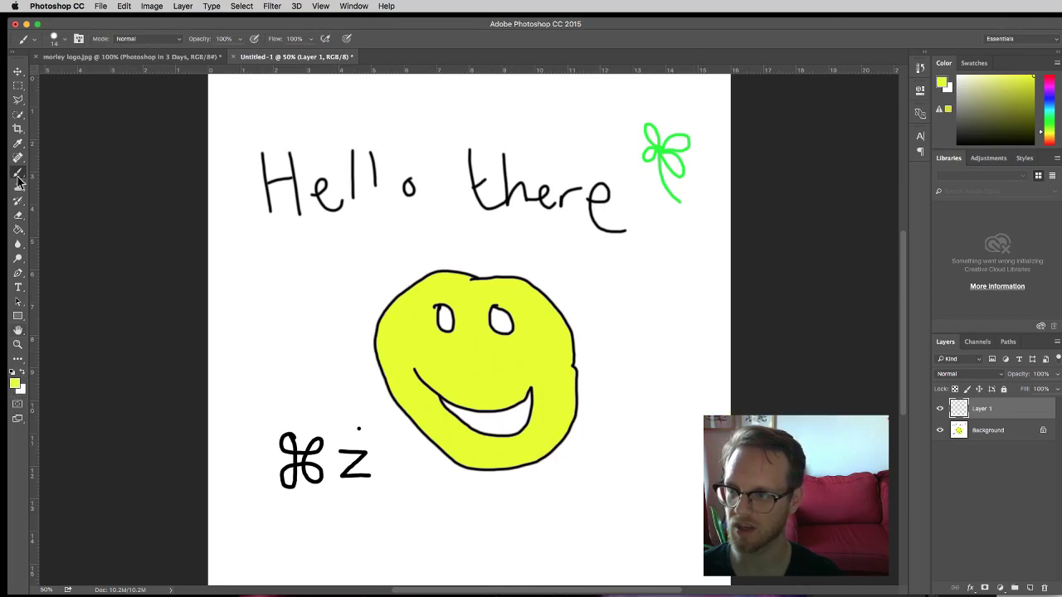
Set the brush size to 62 px and its hardness to 86%
click(63, 39)
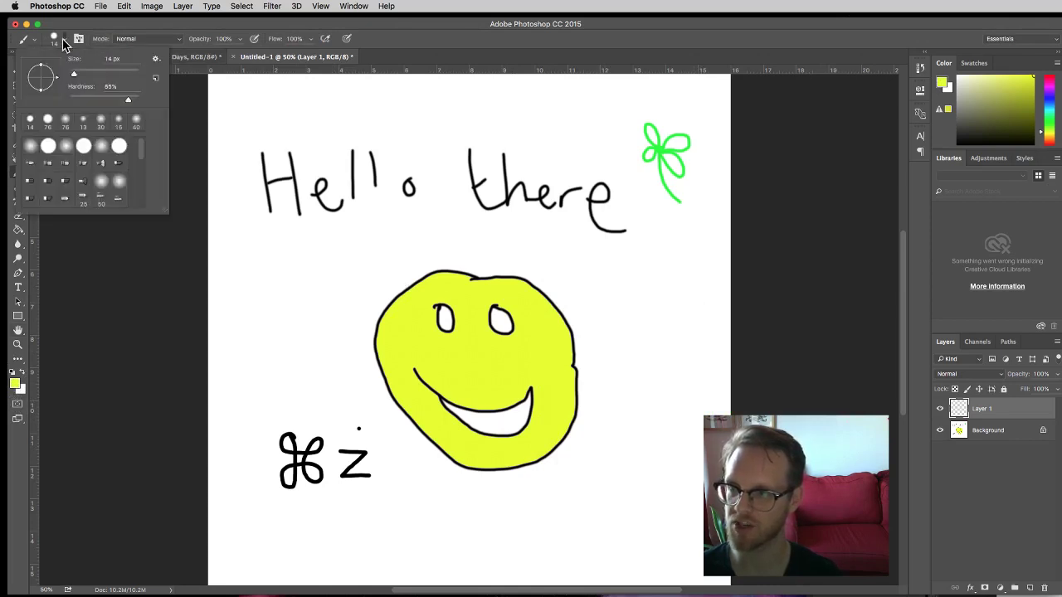
click(86, 74)
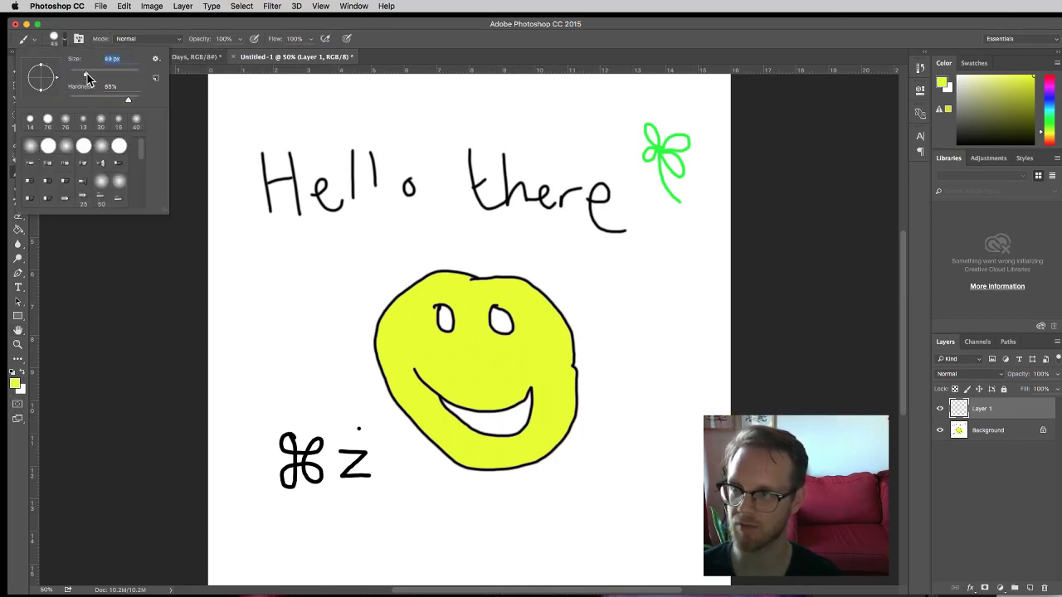
click(130, 99)
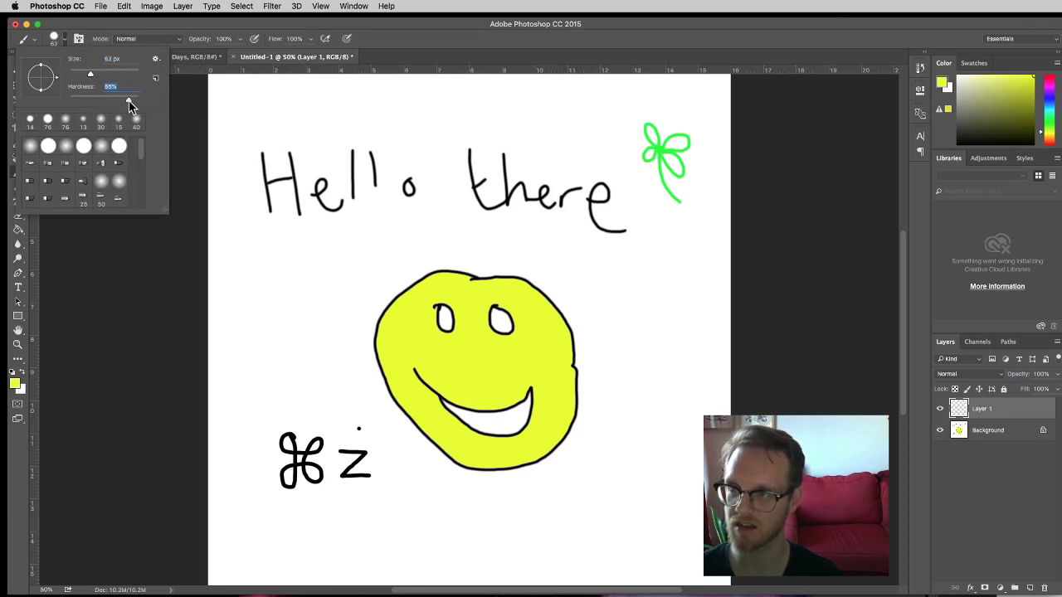
Paint a yellow sun on Layer 1 over the word "Hello", with a filled disc and short rays all around it
mouse_move(296, 171)
mouse_down()
mouse_move(351, 219)
mouse_move(319, 233)
mouse_move(291, 183)
mouse_move(348, 195)
mouse_move(329, 227)
mouse_move(316, 214)
mouse_move(333, 221)
mouse_move(324, 189)
mouse_up()
drag(386, 232, 441, 244)
mouse_move(398, 209)
mouse_down()
mouse_move(420, 174)
mouse_move(386, 135)
mouse_move(329, 113)
mouse_up()
drag(300, 147, 270, 124)
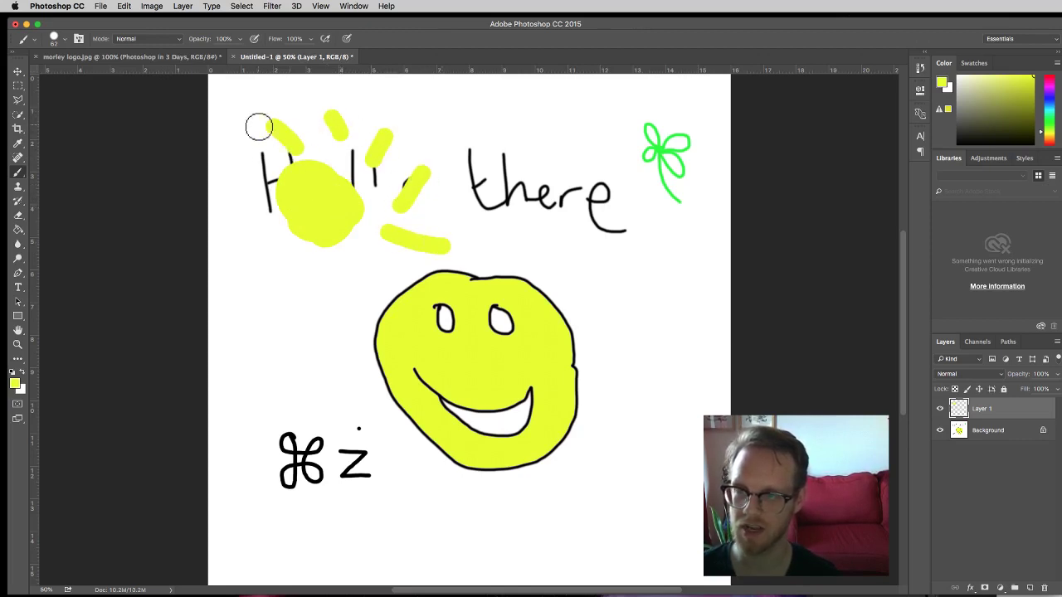
drag(267, 184, 241, 187)
mouse_move(264, 229)
mouse_down()
mouse_move(249, 258)
mouse_move(301, 300)
mouse_move(390, 278)
mouse_up()
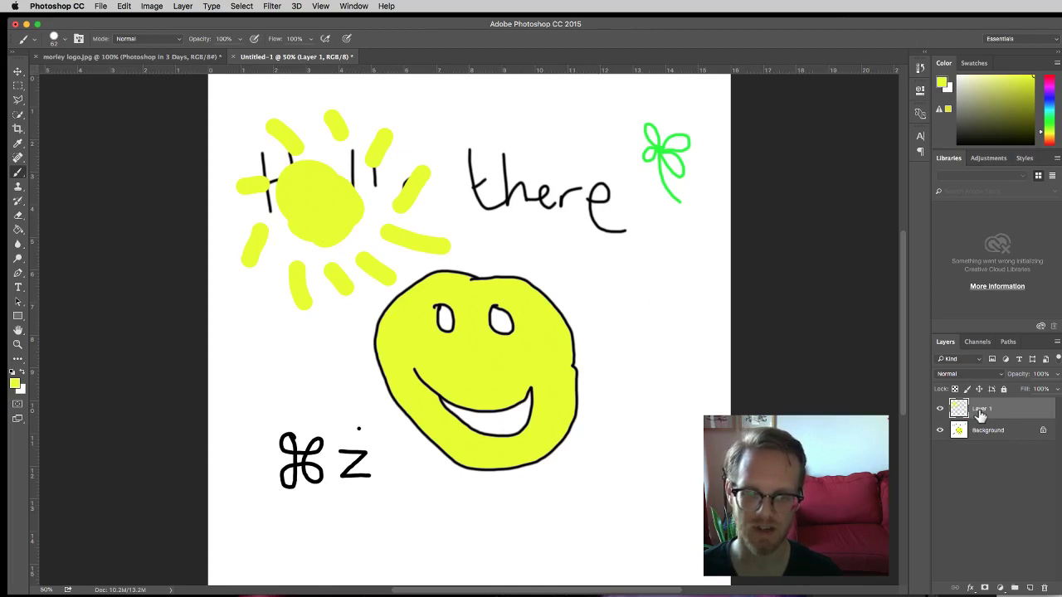
Move the sun on Layer 1 across the canvas so it sits over the word "there"
click(17, 72)
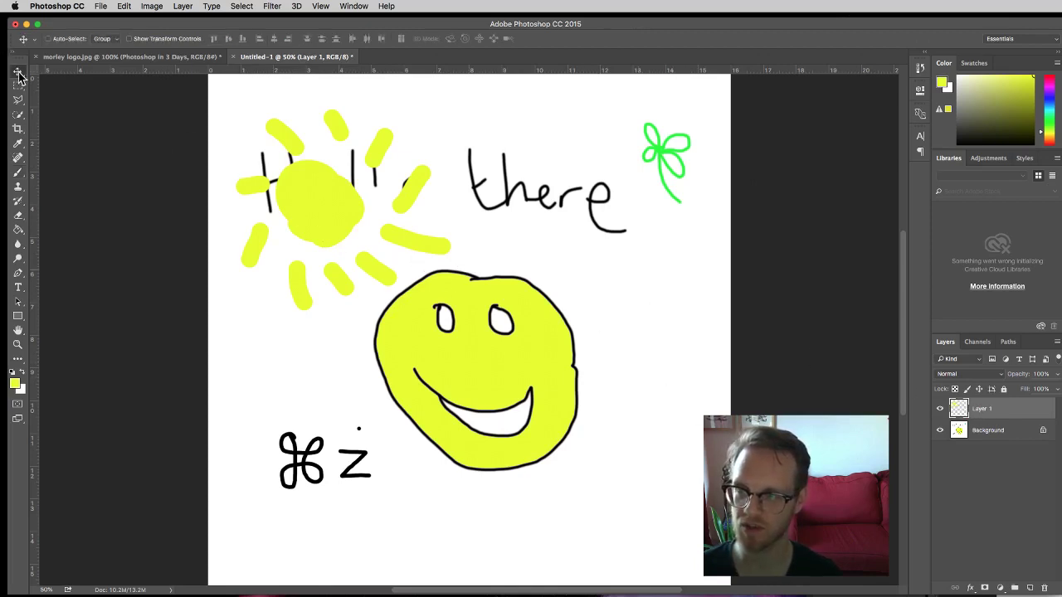
drag(320, 178, 393, 172)
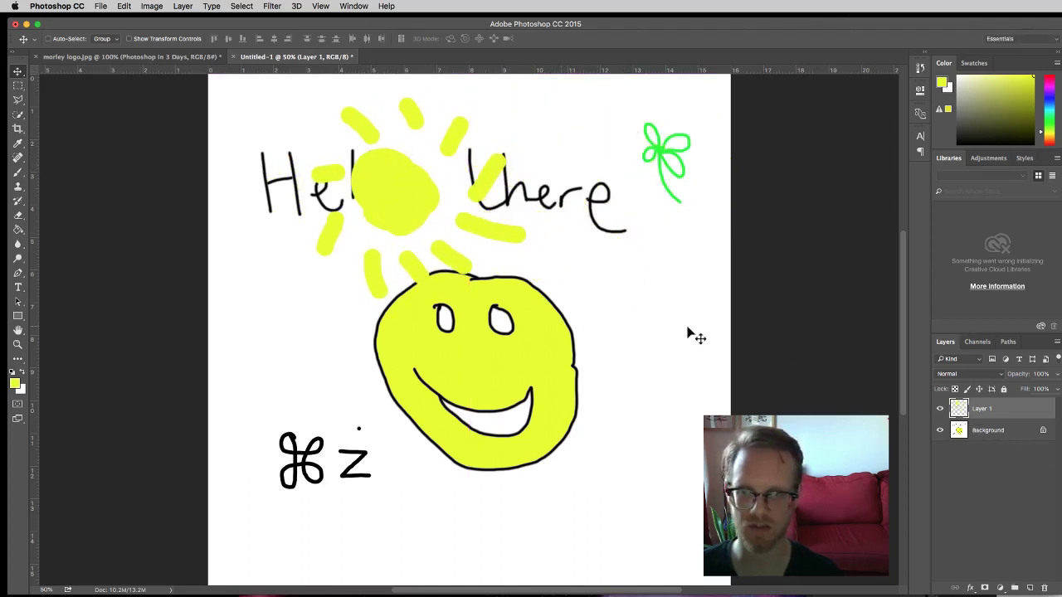
drag(396, 197, 371, 180)
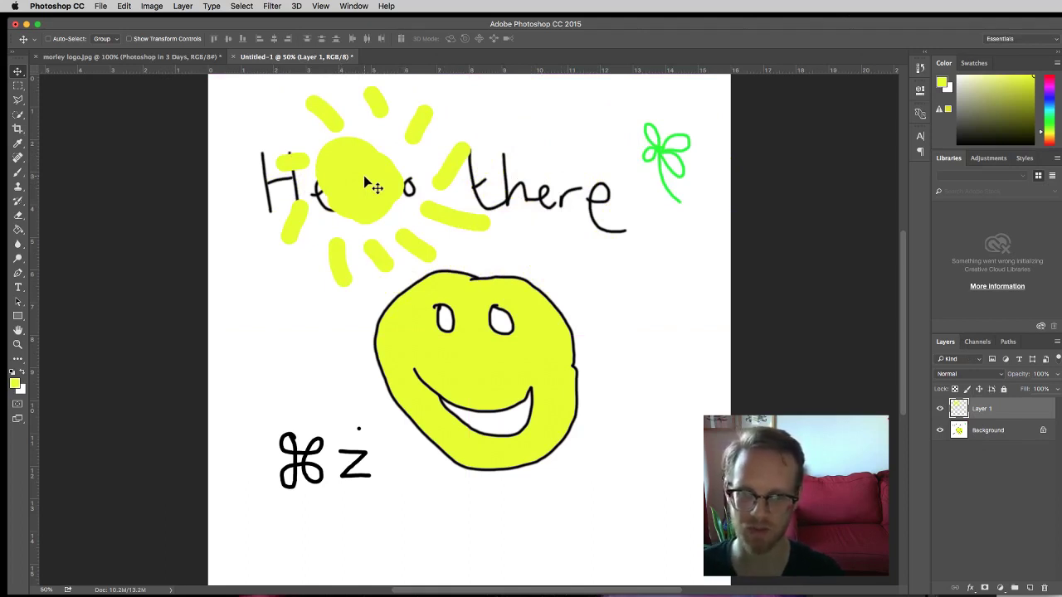
drag(365, 179, 502, 164)
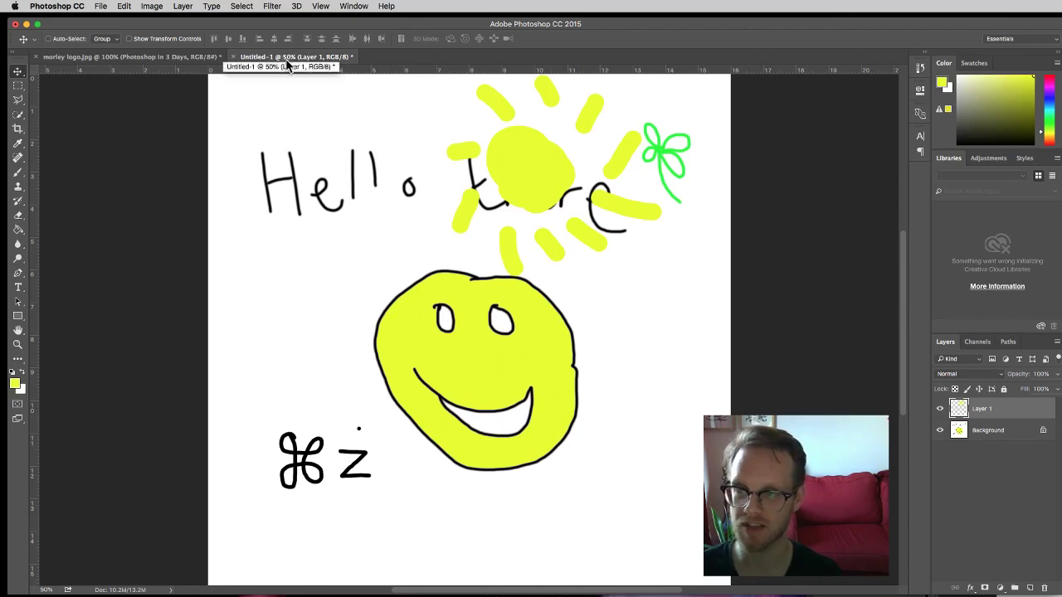
Save the document to the Desktop as drawing1.psd in Photoshop format with its layers included
click(101, 6)
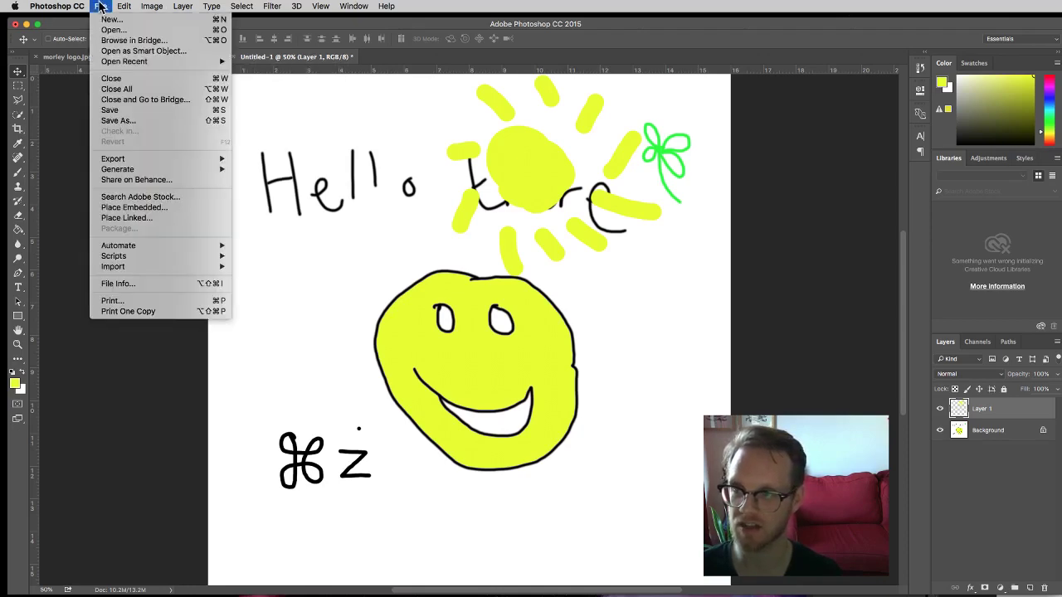
click(129, 109)
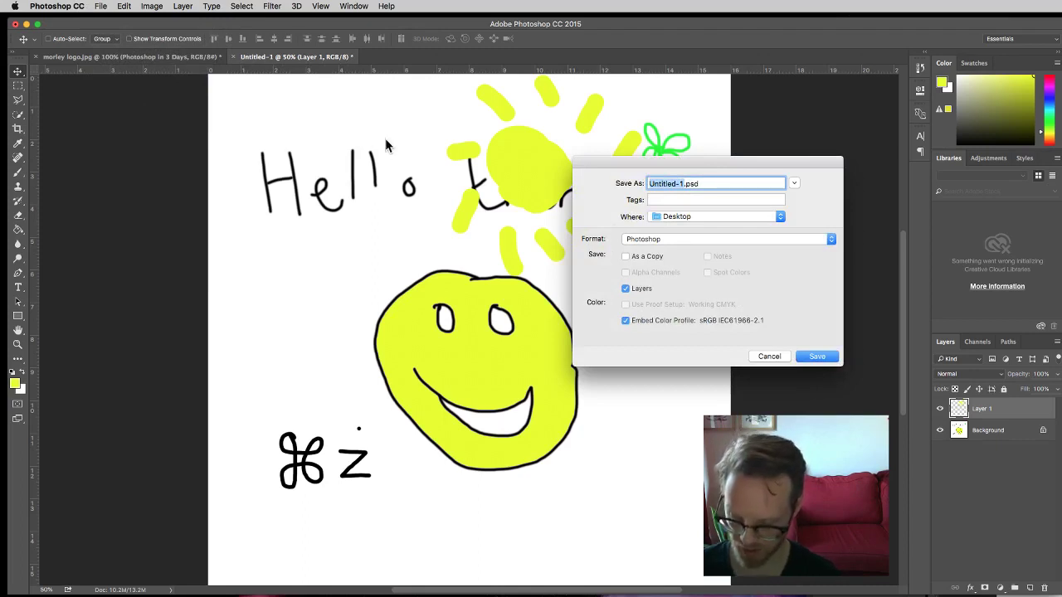
text(drawing1)
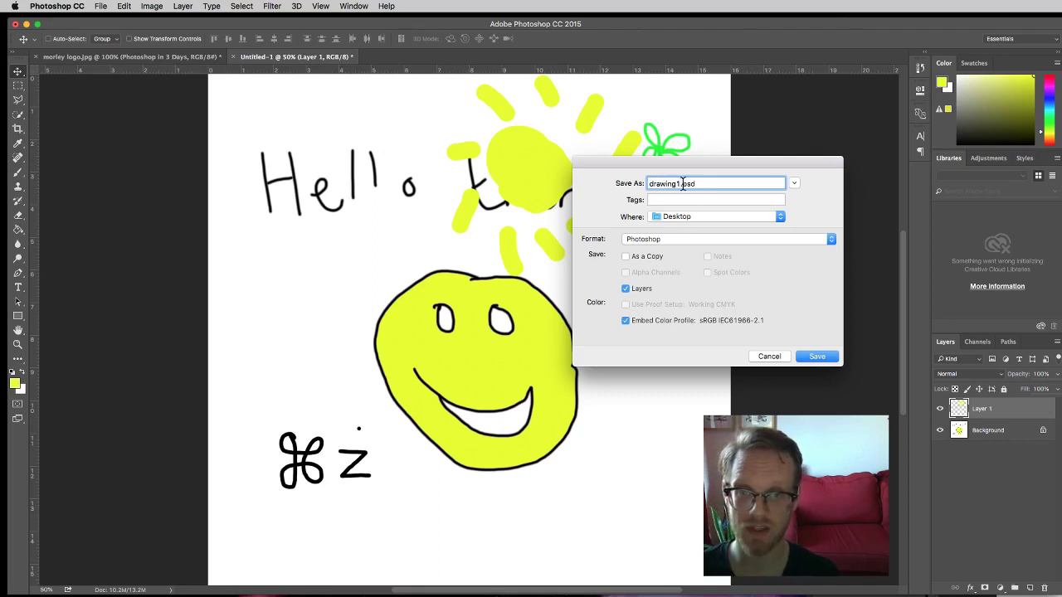
drag(681, 184, 709, 184)
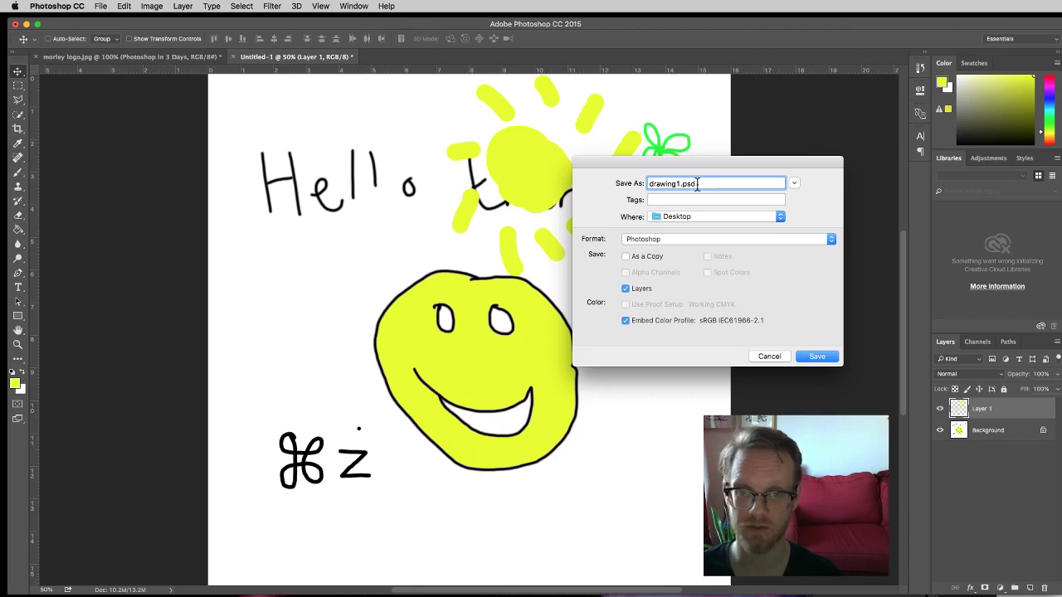
drag(697, 164, 644, 150)
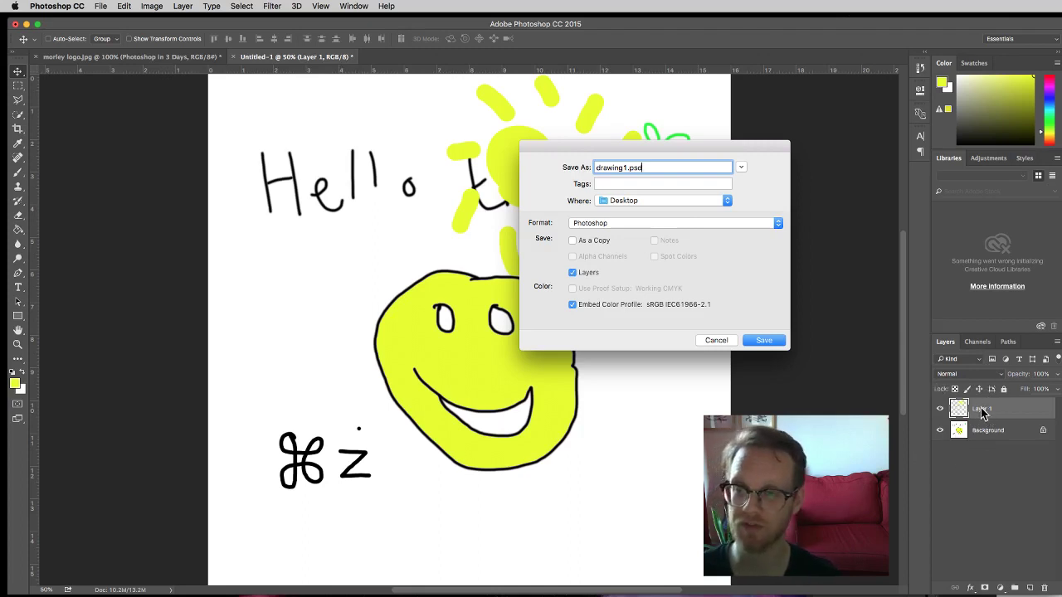
click(763, 341)
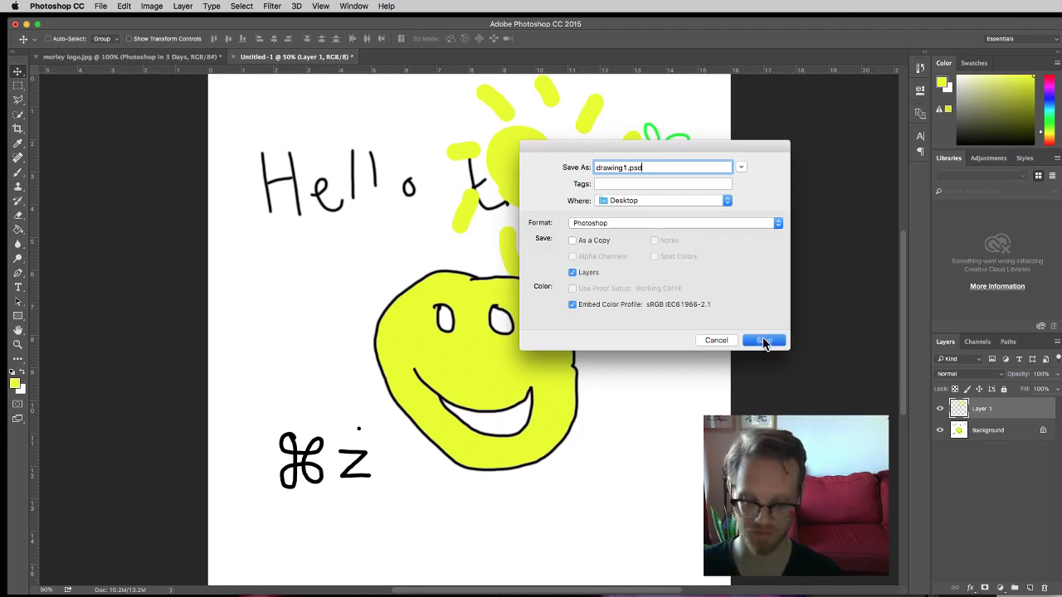